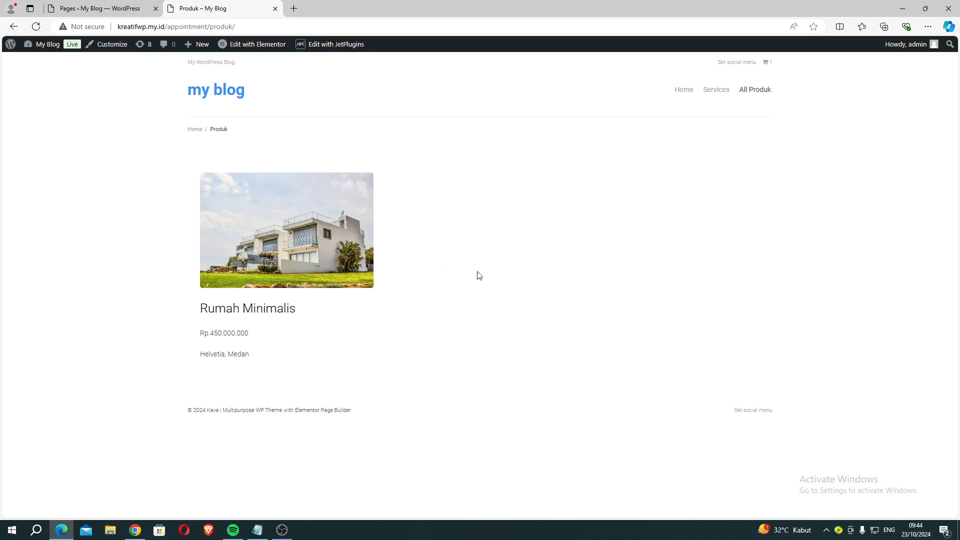
Step: Open the Rumah Minimalis product from the product listing and review its default detail page
click(339, 252)
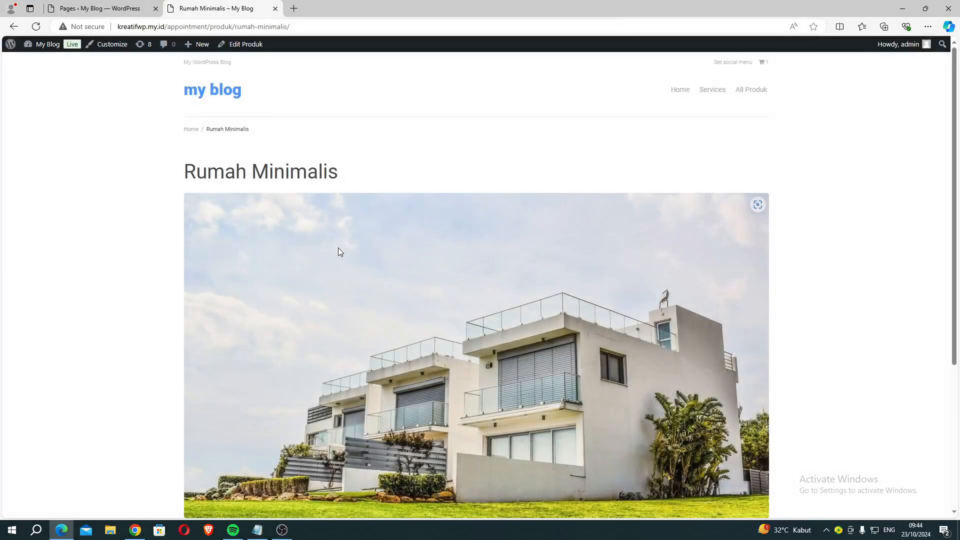
scroll(338, 248, down, 5)
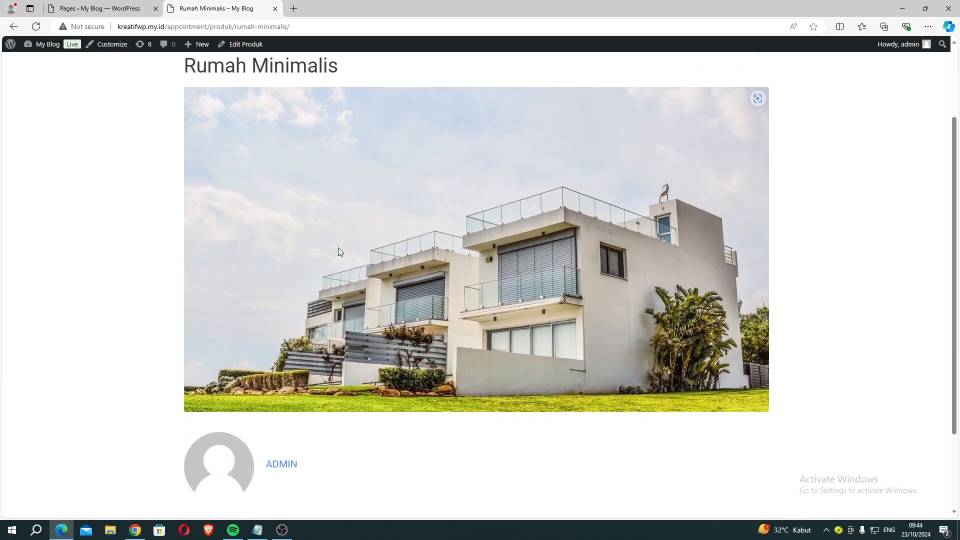
scroll(338, 248, up, 5)
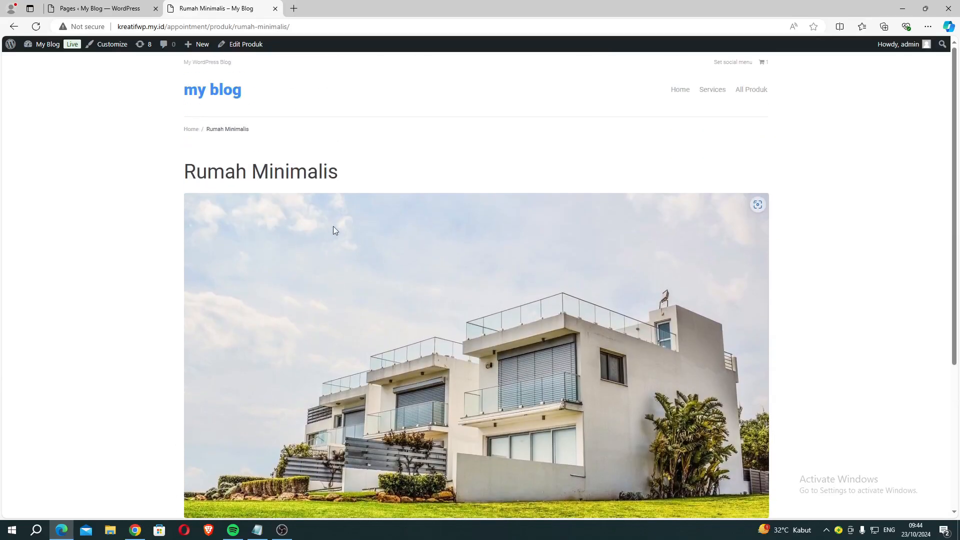
drag(207, 172, 389, 176)
click(516, 184)
Step: Open Crocoblock's Theme Templates list in the WordPress admin and dismiss the Edge Secure Network popup
click(119, 11)
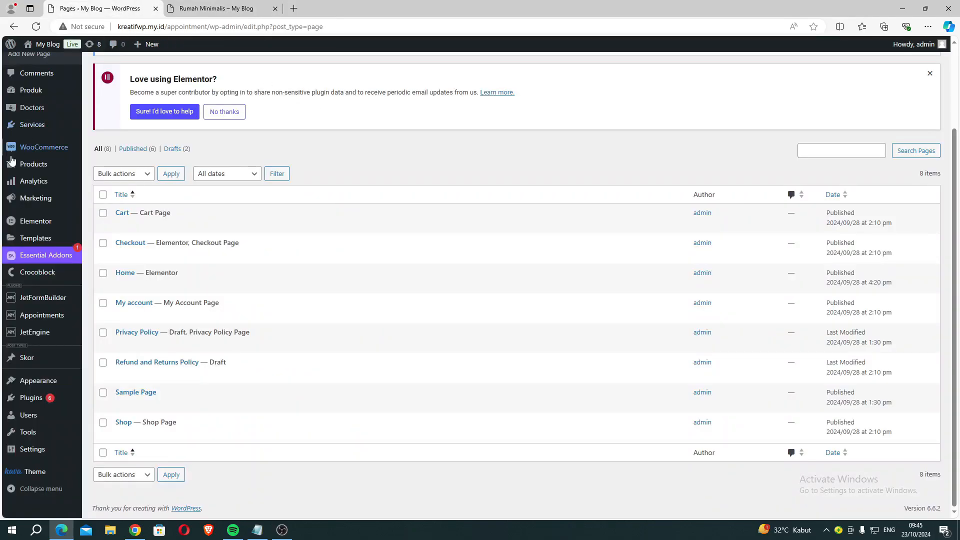
mouse_move(37, 271)
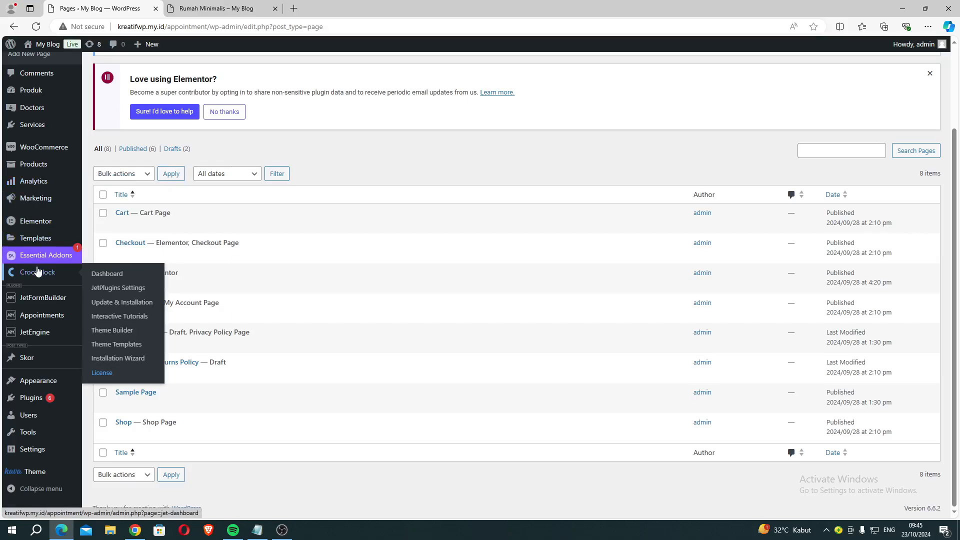
click(100, 346)
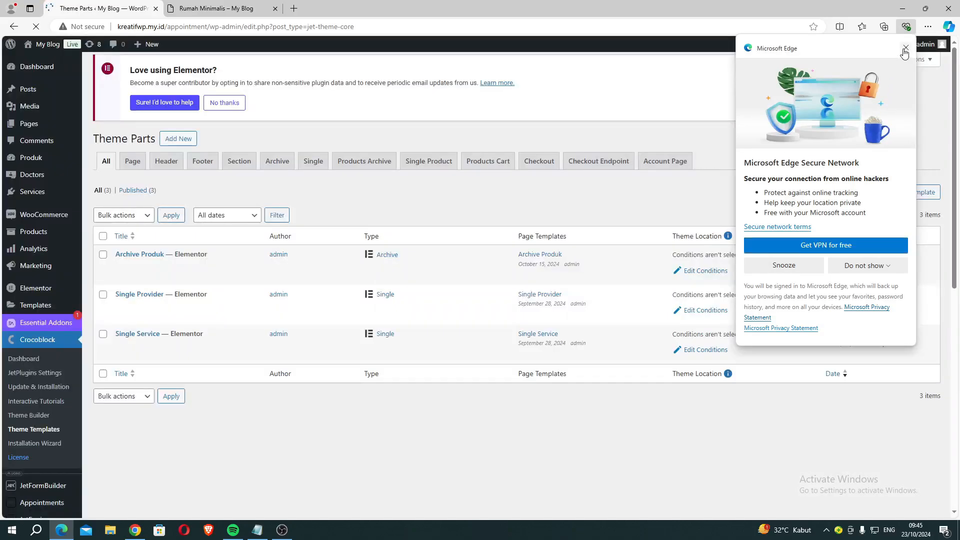
click(905, 47)
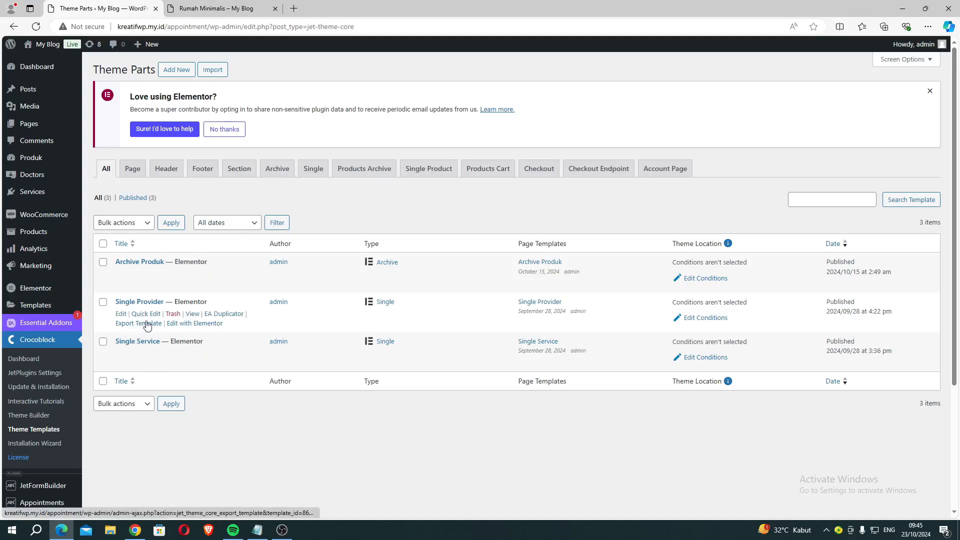
Step: Create a theme template of type Single with Elementor as the content type, named Detail Produk
click(177, 73)
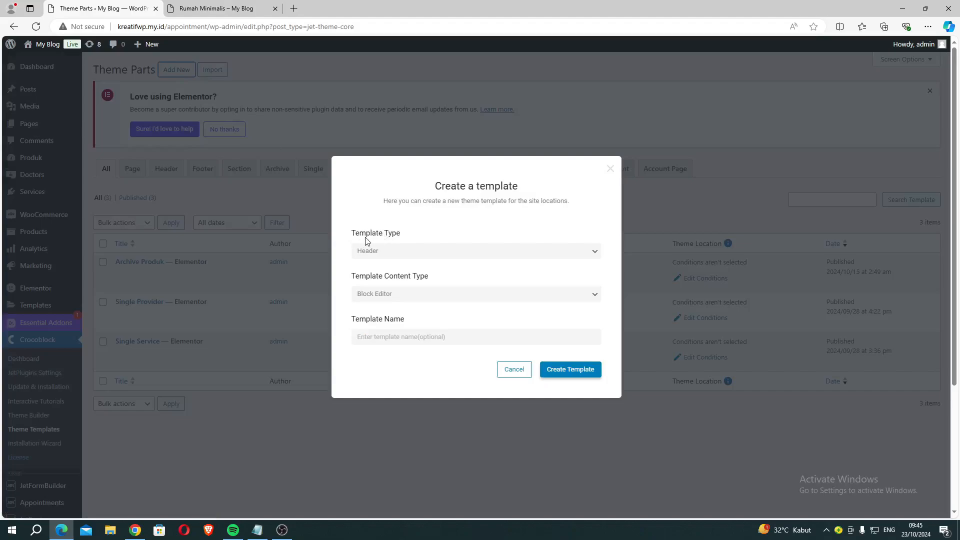
drag(352, 235, 363, 236)
click(379, 251)
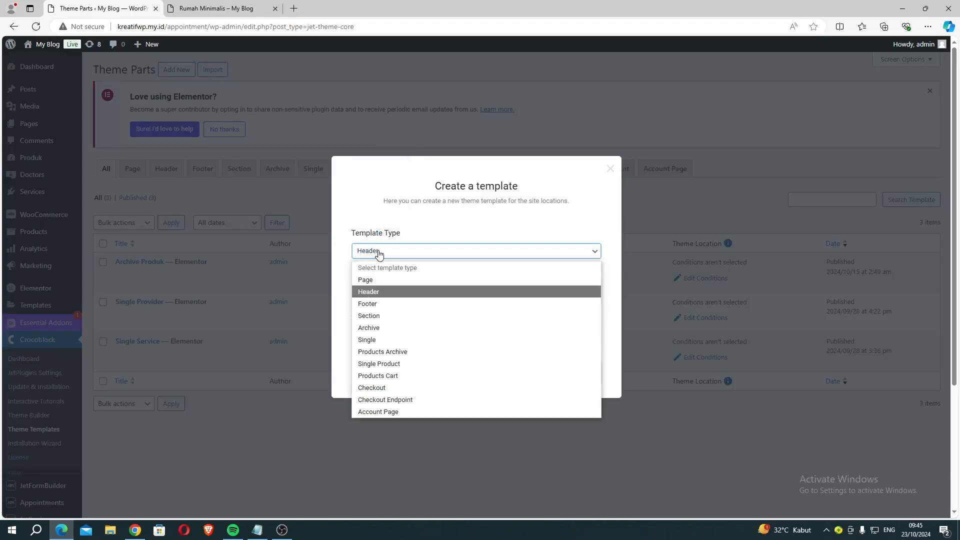
click(371, 341)
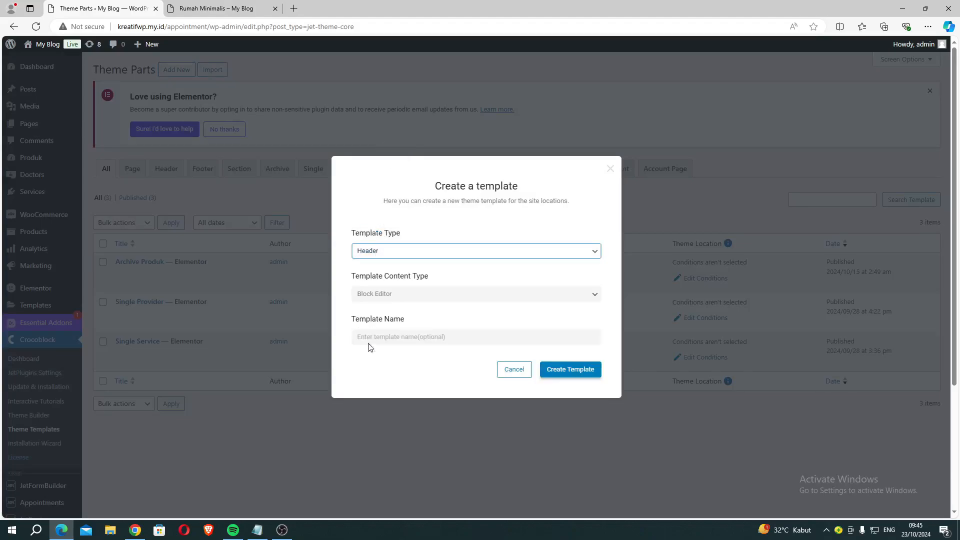
drag(360, 276, 384, 277)
click(377, 294)
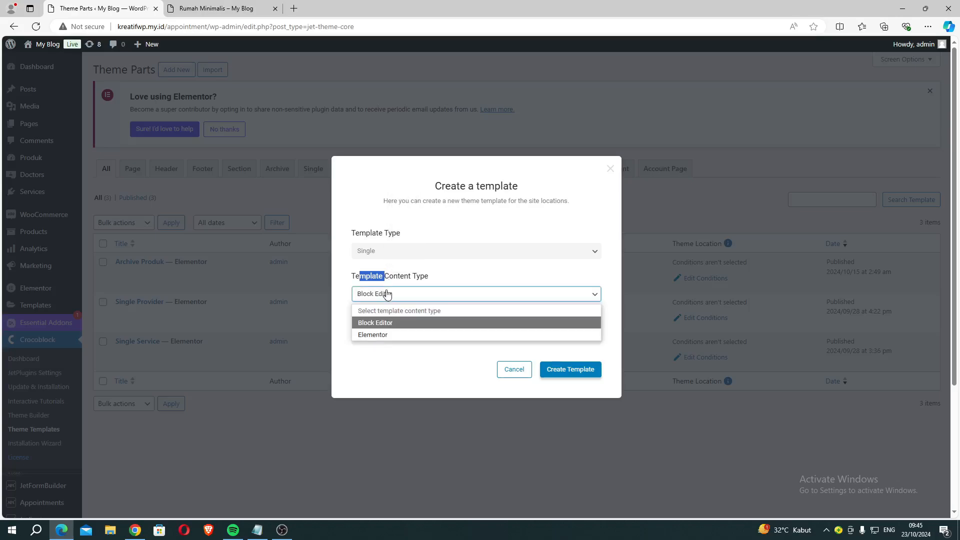
click(375, 333)
click(373, 335)
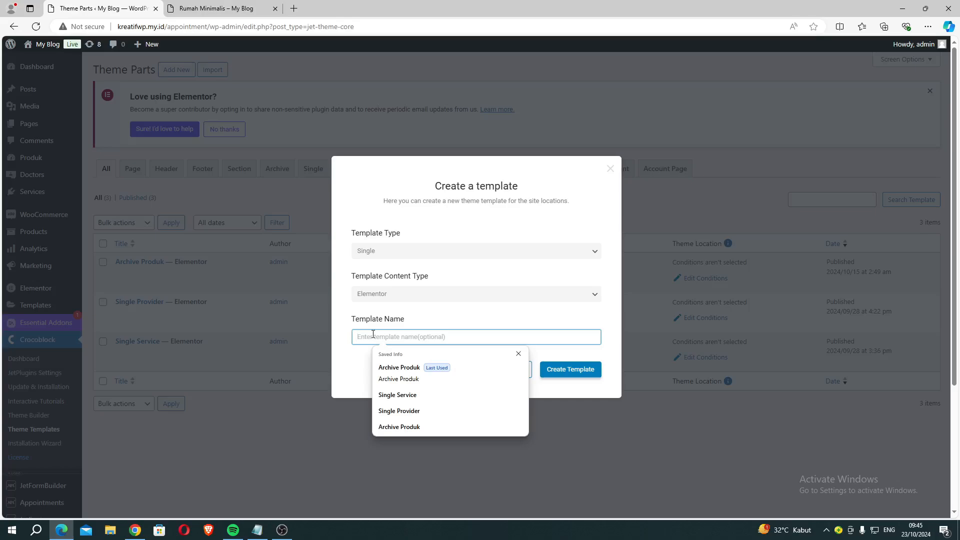
text(DET)
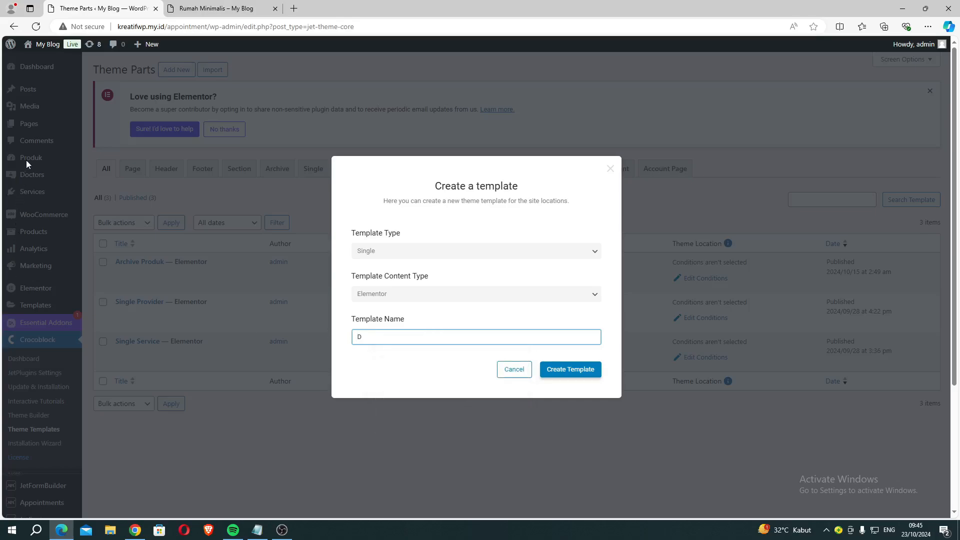
text(E)
text(etail Produk)
click(564, 369)
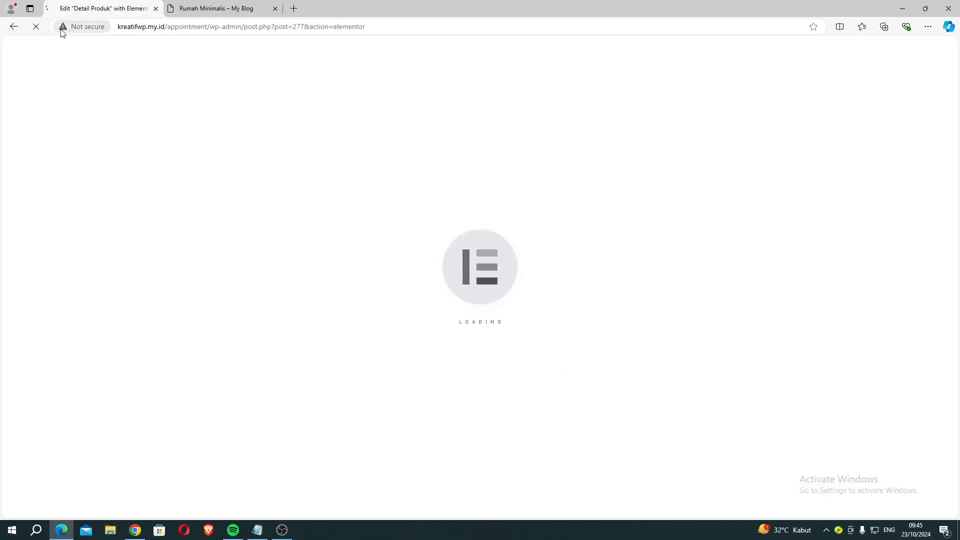
Step: Open the site's WordPress dashboard in a new browser tab and place that tab first
click(199, 9)
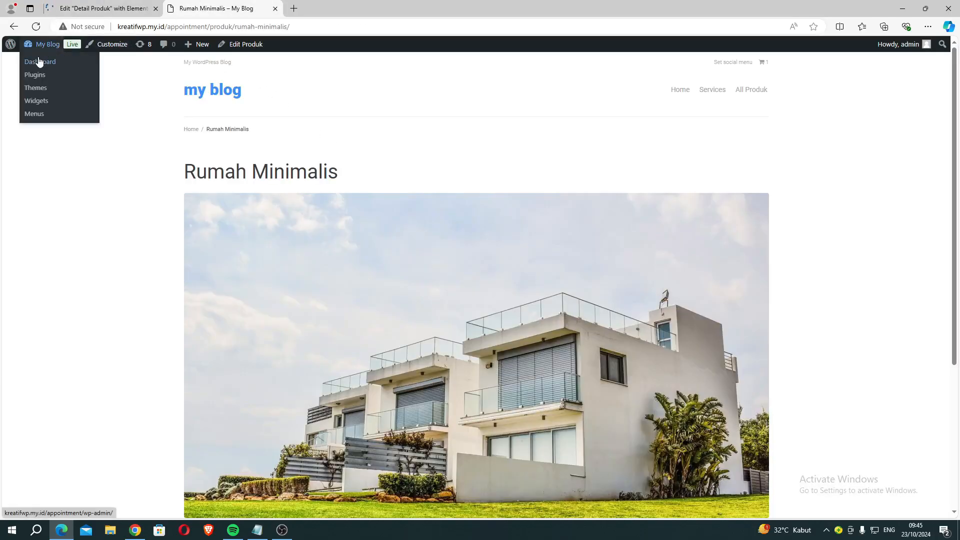
right_click(36, 59)
click(95, 66)
drag(310, 8, 95, 14)
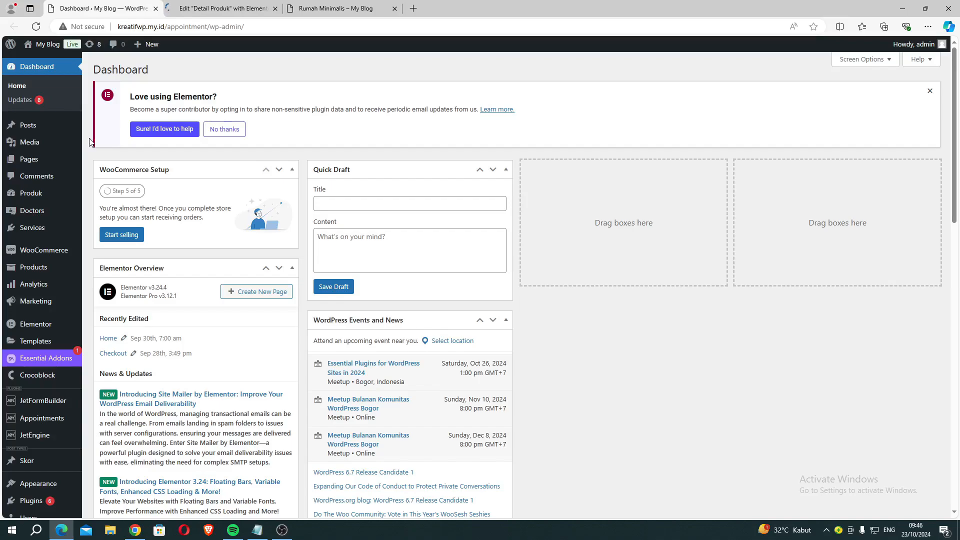
Step: Open the Rumah Minimalis entry from the Produk list for editing to see its custom fields
mouse_move(37, 214)
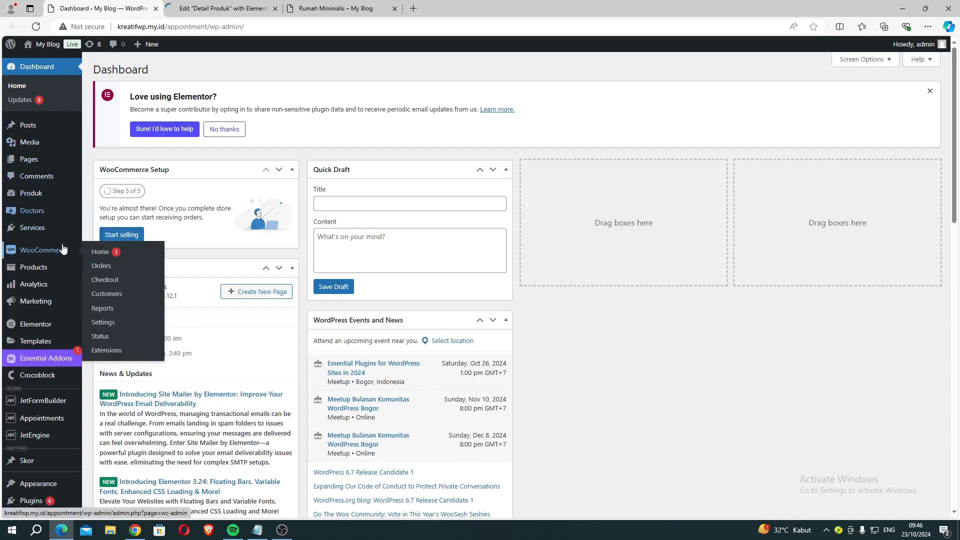
mouse_move(74, 196)
click(119, 202)
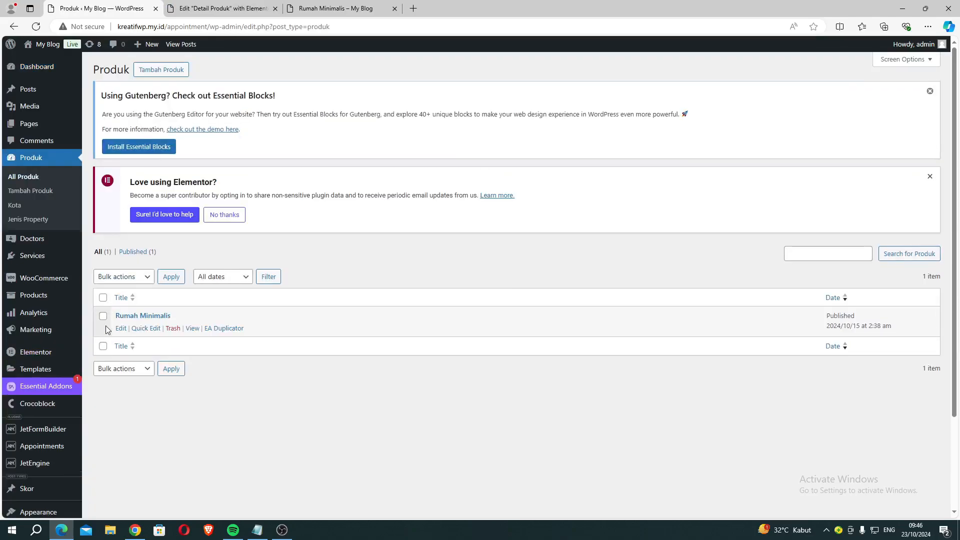
click(120, 328)
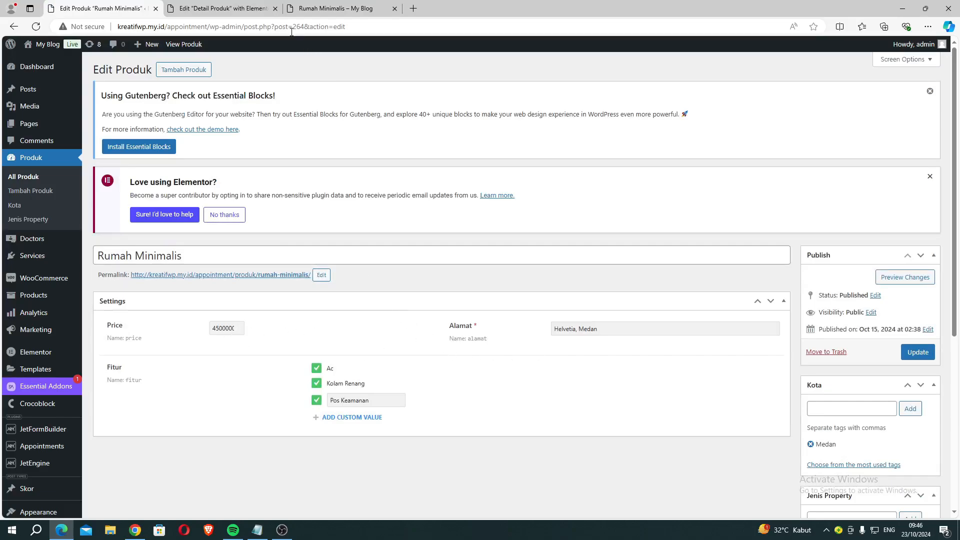
Step: In the Detail Produk template, close the Structure window, add a single-column flexbox container and nest another container inside it
click(222, 11)
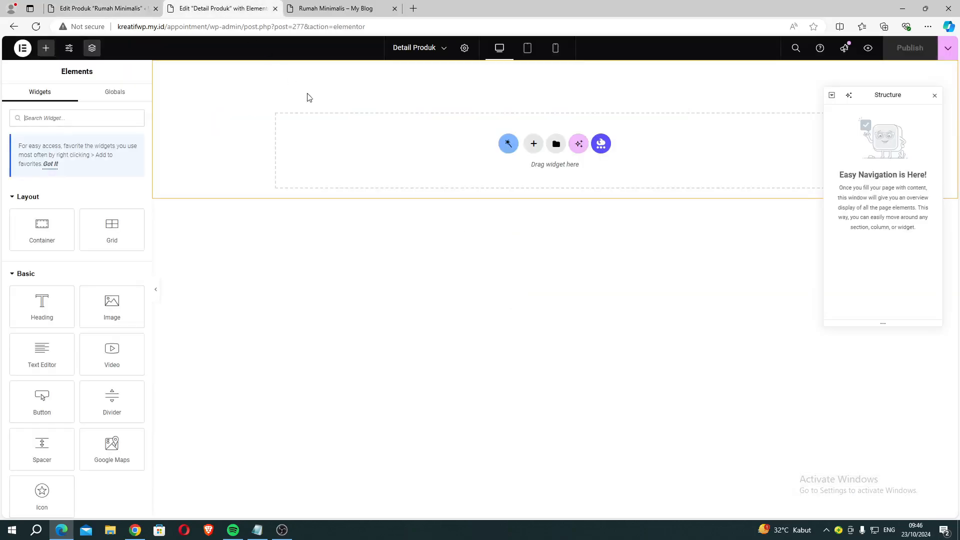
click(934, 97)
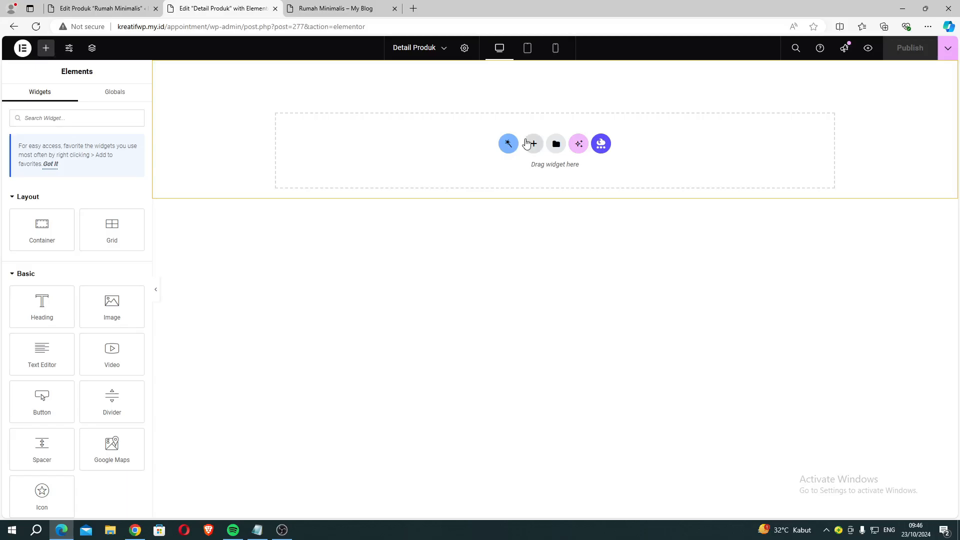
click(533, 144)
click(523, 168)
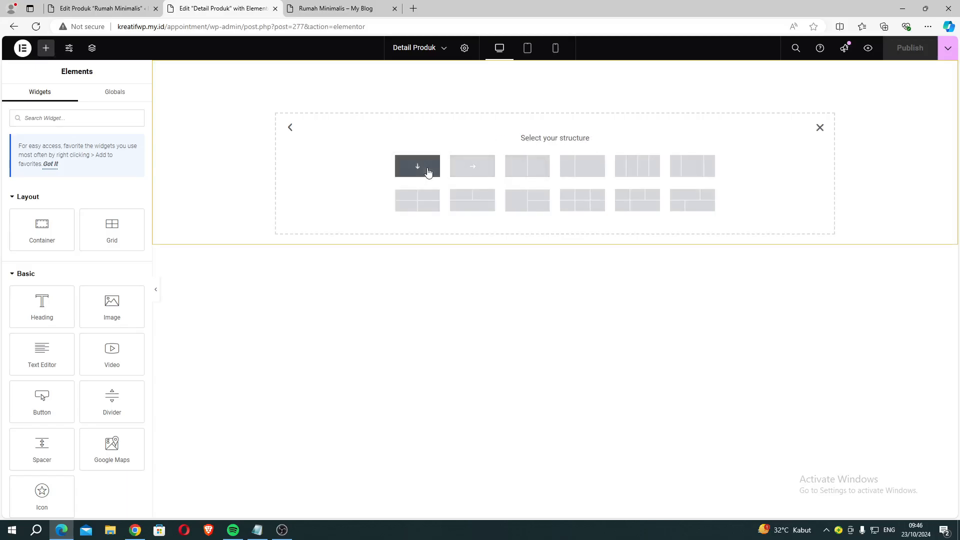
click(472, 200)
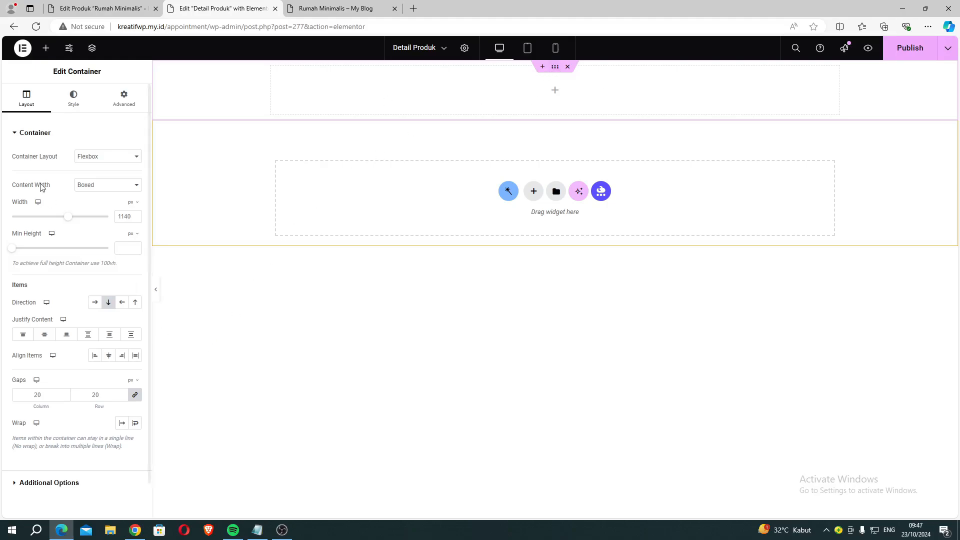
click(46, 49)
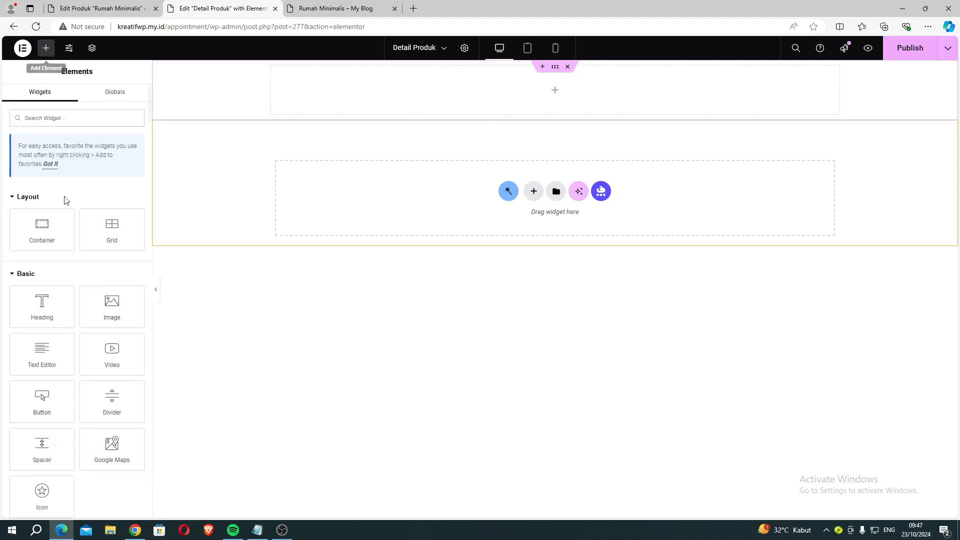
drag(42, 228, 319, 113)
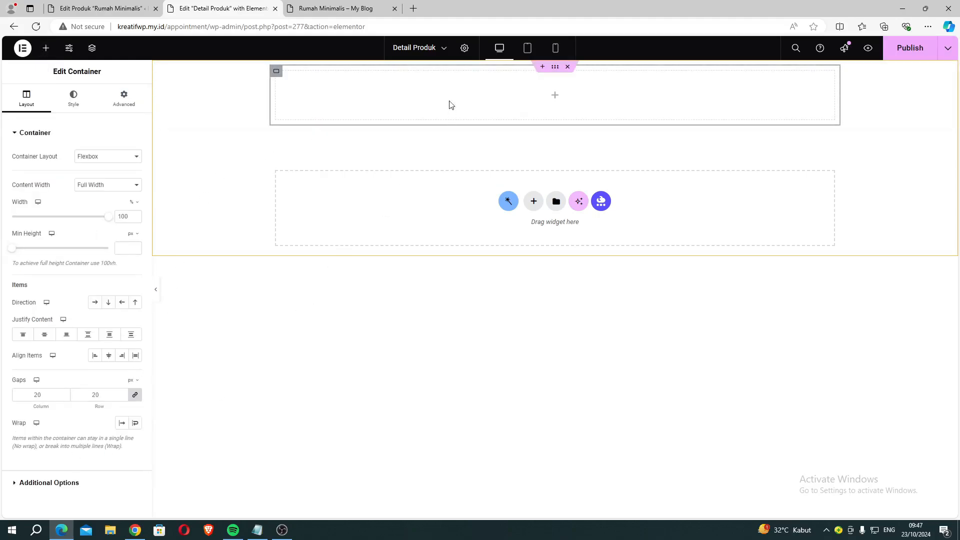
Step: Set the template preview to post type Produk with the post Rumah Minimalis, and publish the template
click(460, 50)
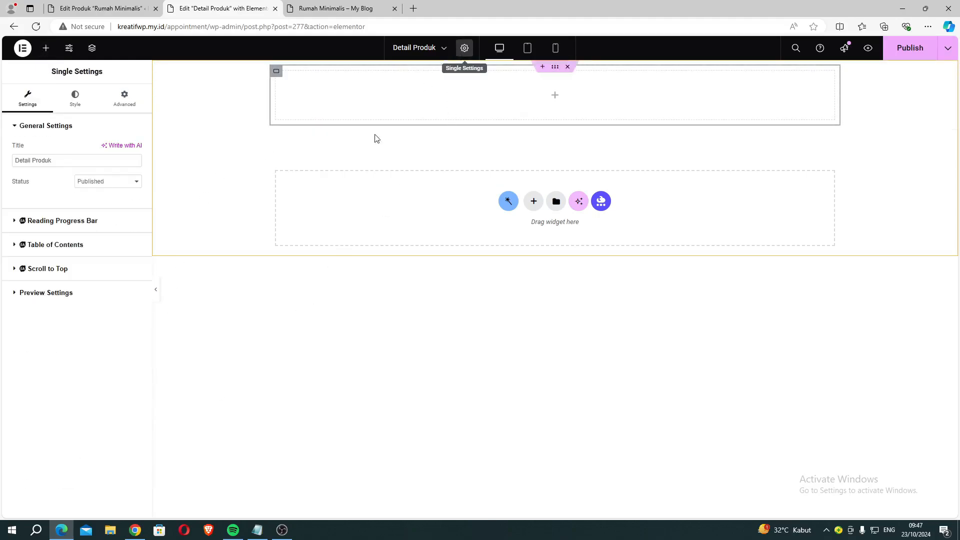
click(54, 299)
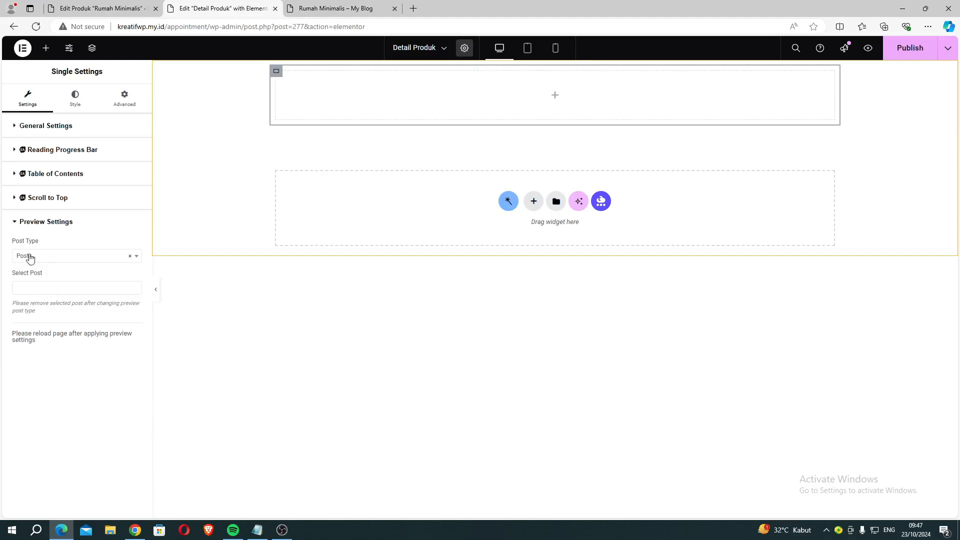
click(55, 257)
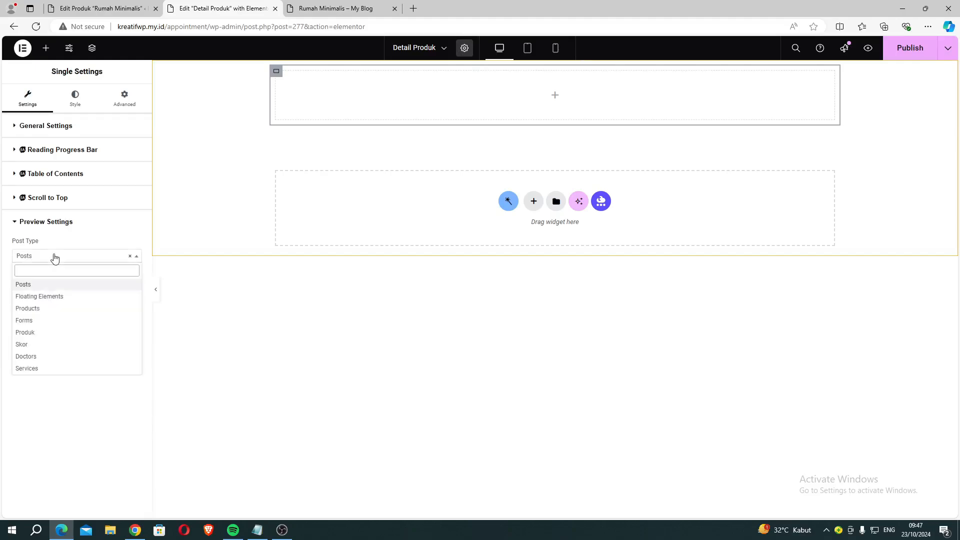
click(46, 334)
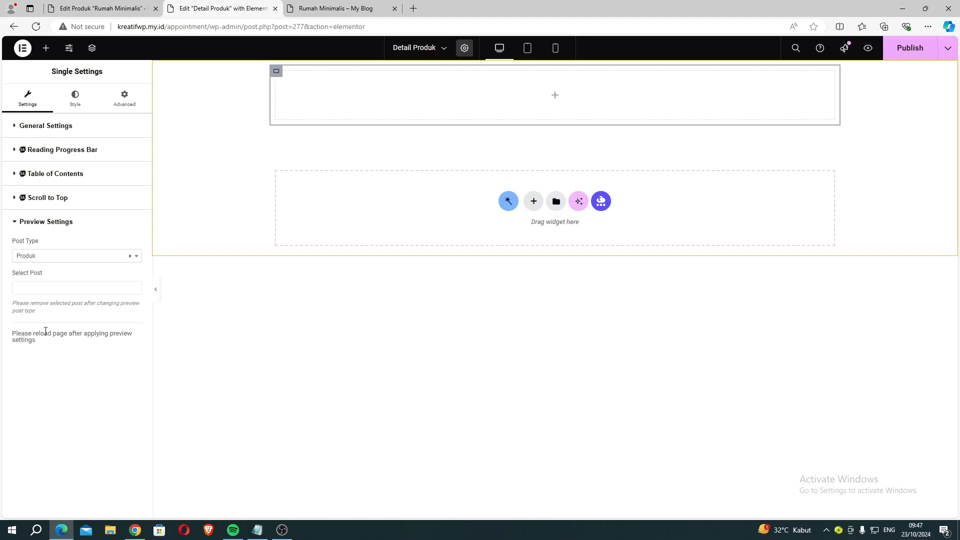
click(34, 282)
text(rumah)
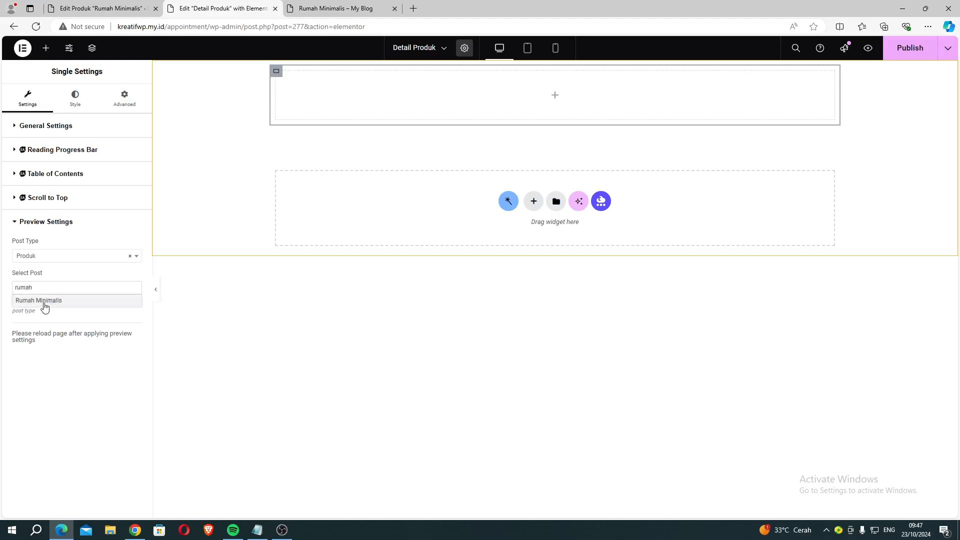
click(44, 302)
click(909, 50)
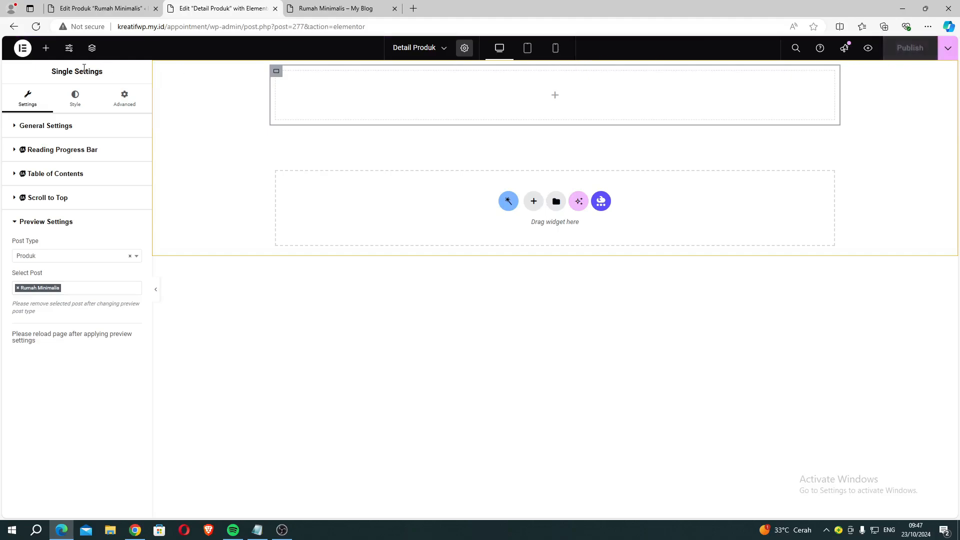
Step: Find the Dynamic Image widget by searching for "dyn" and place it in the inner container
click(45, 48)
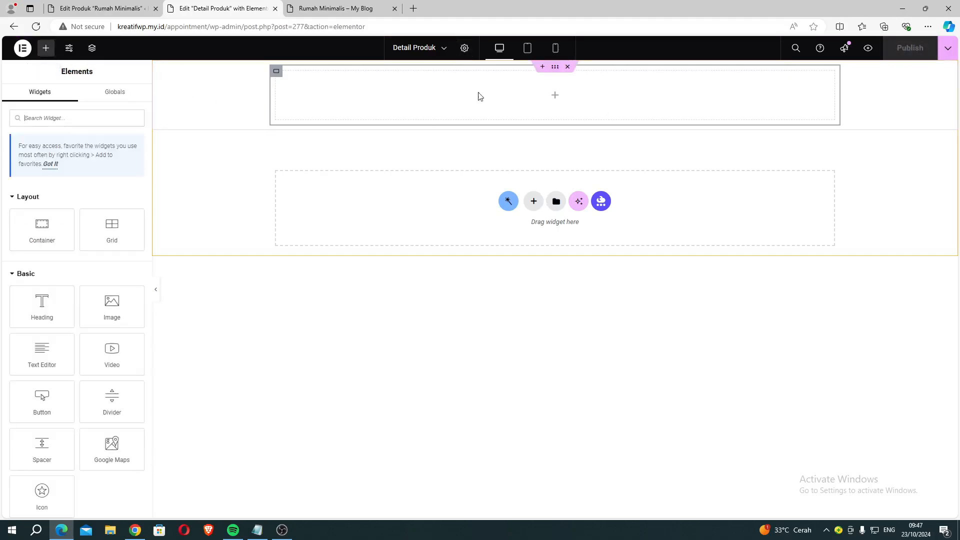
click(82, 120)
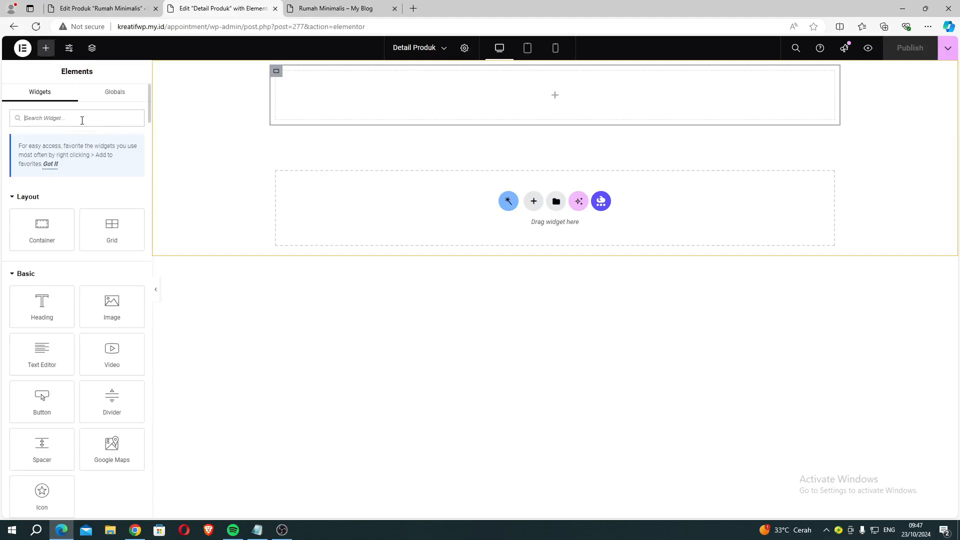
text(dyn)
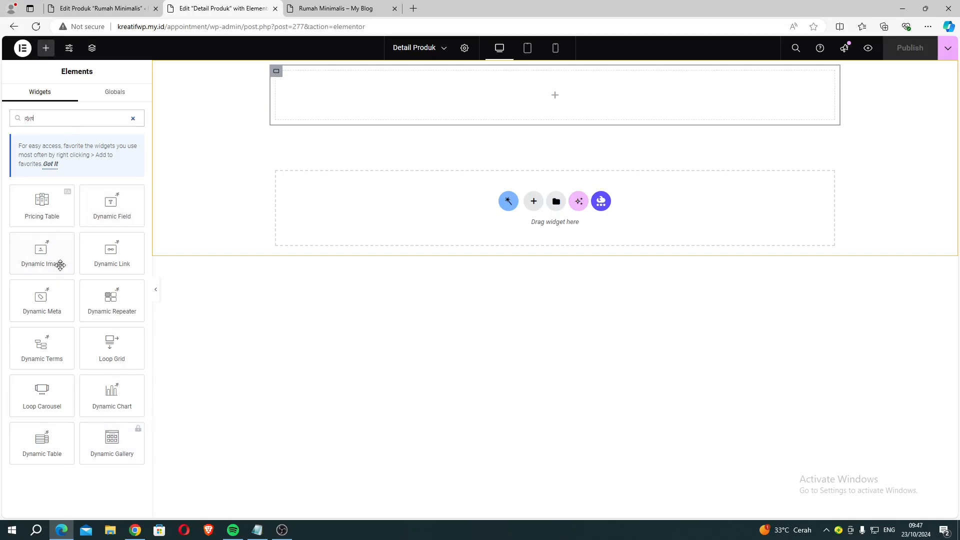
drag(30, 250, 438, 105)
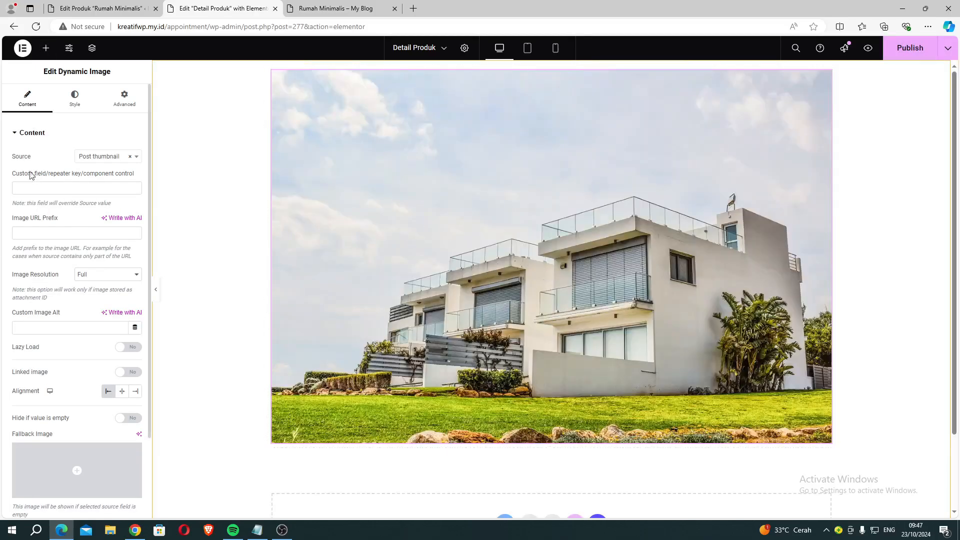
Step: Find the Dynamic Field widget by searching for "dyn" and place it directly below the product image for the title
drag(26, 160, 110, 161)
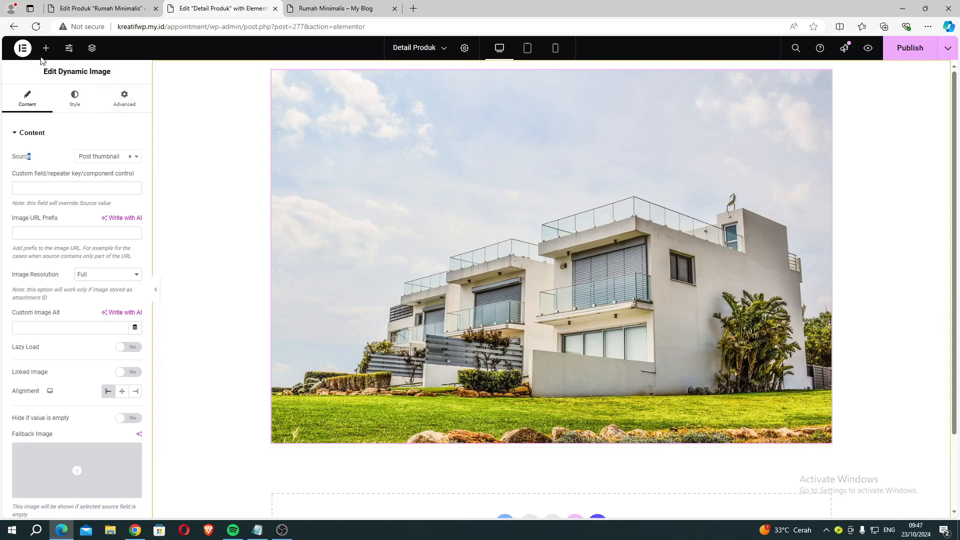
click(46, 48)
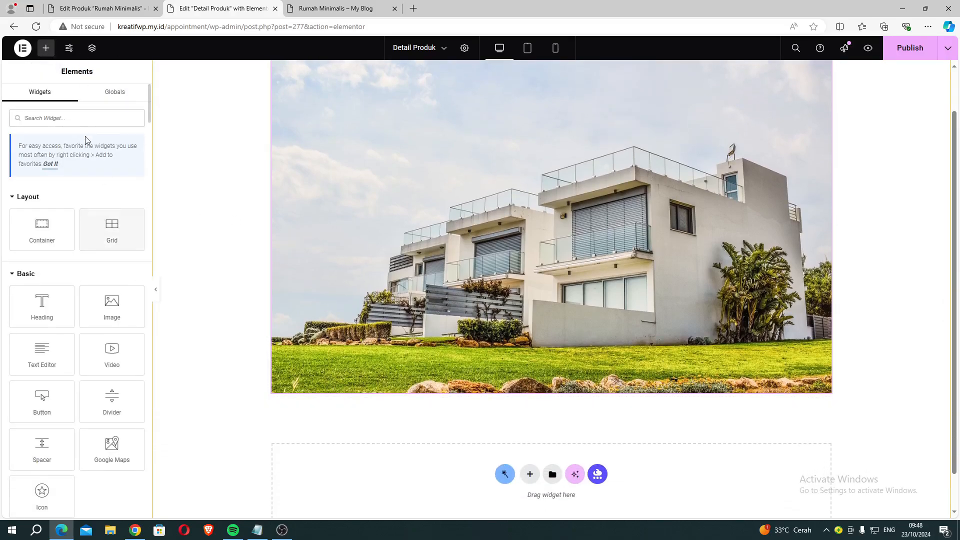
text(dyn)
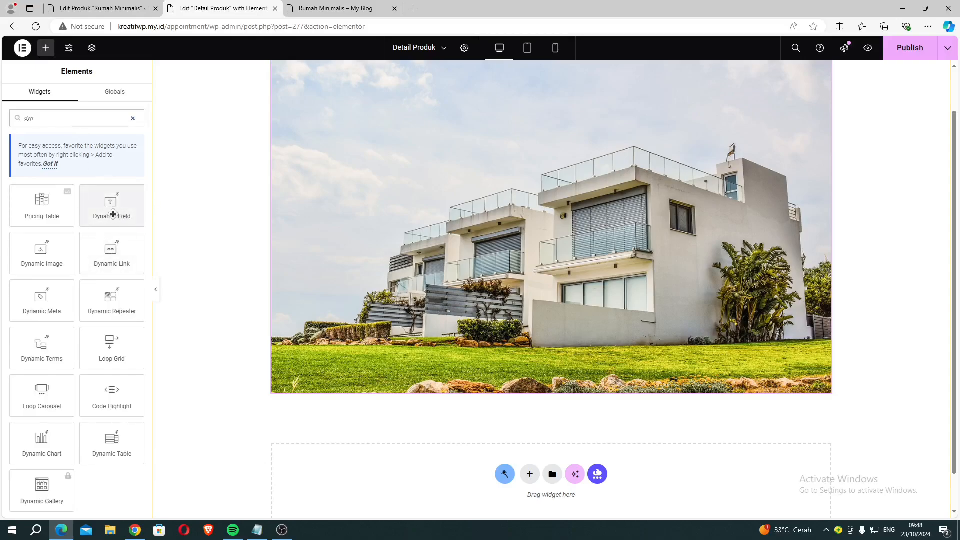
drag(113, 214, 326, 380)
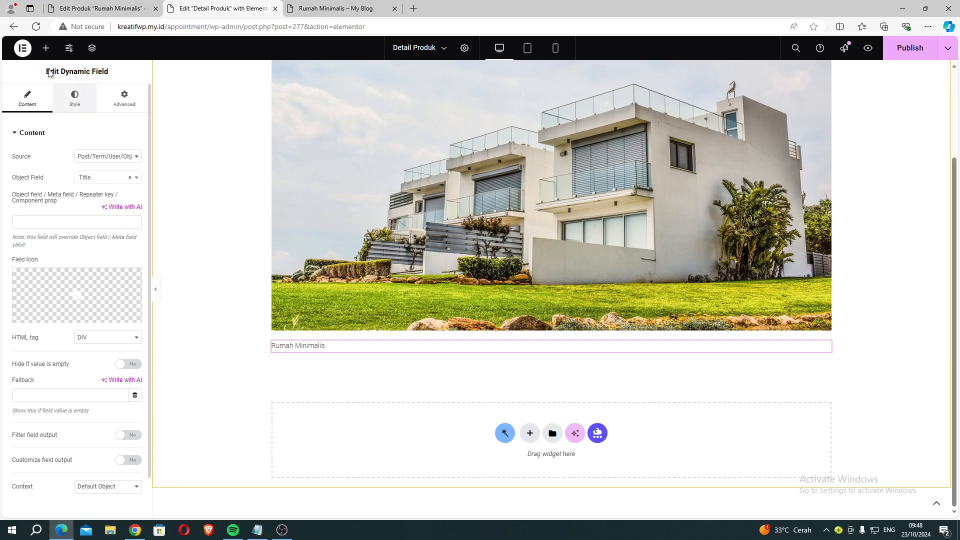
Step: Add another Dynamic Field widget below the title, with Meta Data as its source and Price as its meta field
click(45, 48)
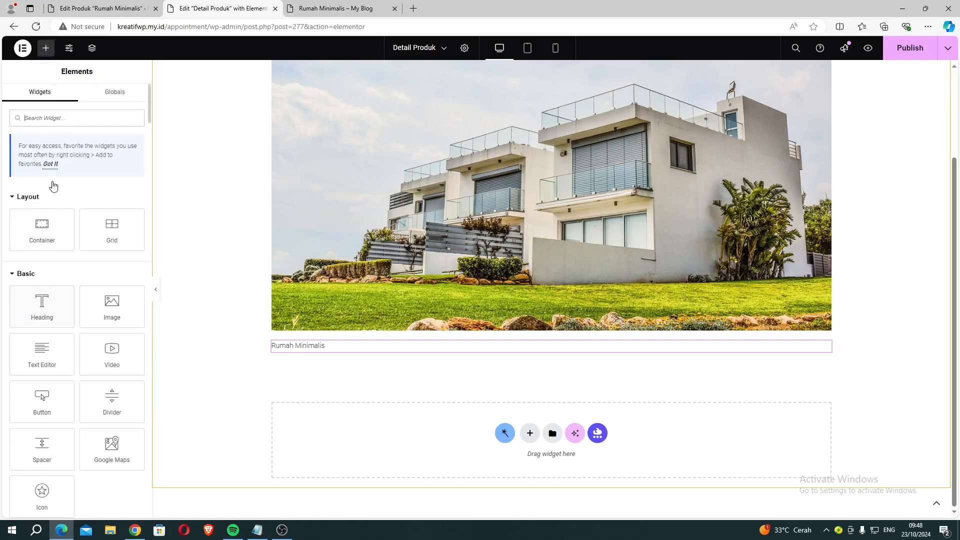
text(dyn)
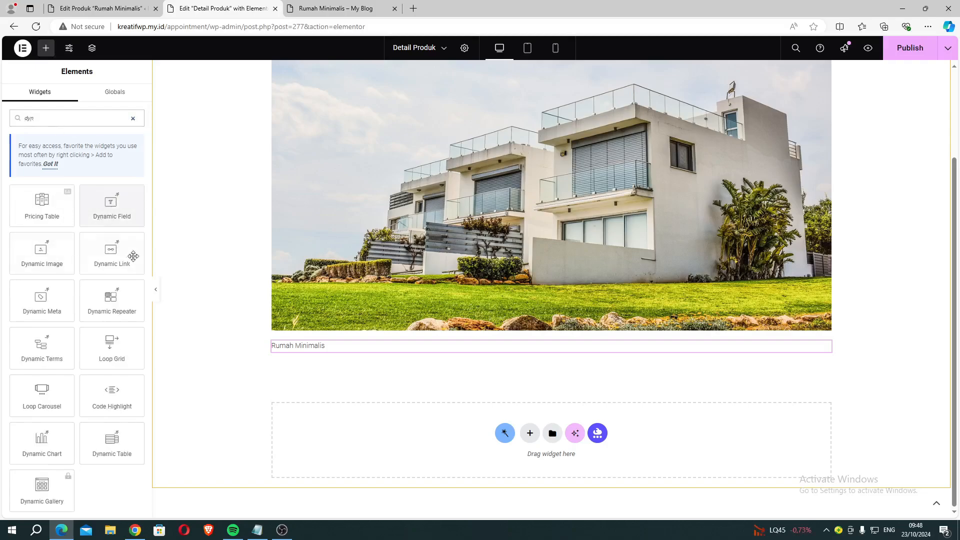
drag(117, 204, 295, 350)
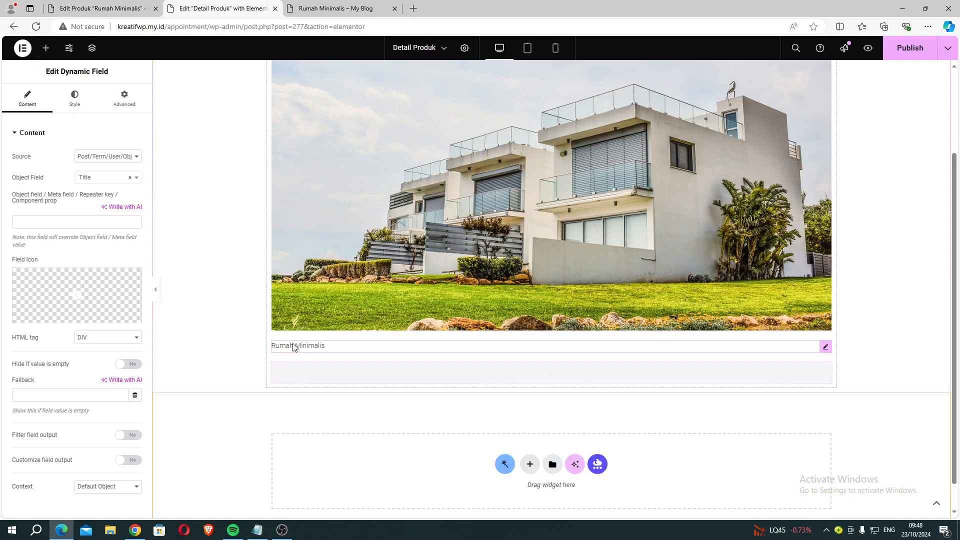
click(109, 158)
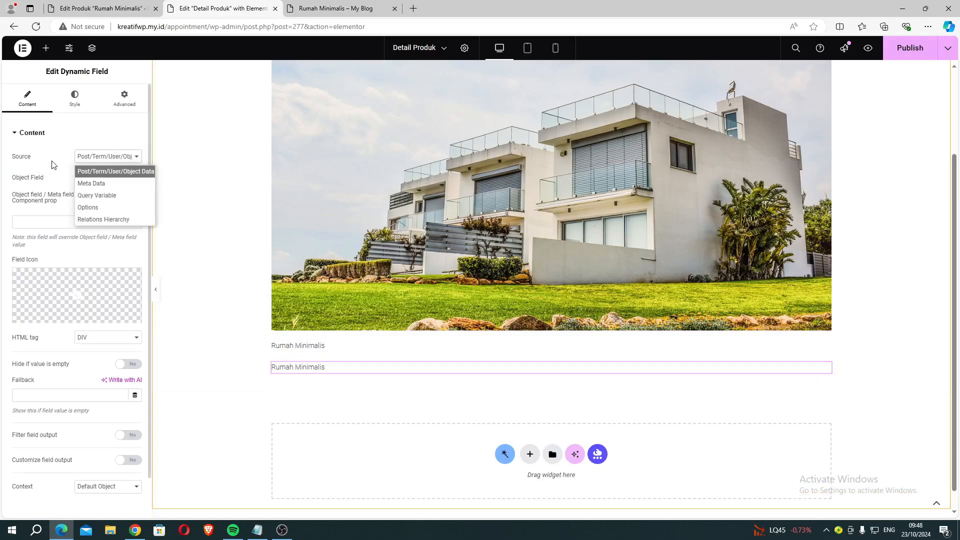
click(82, 183)
click(98, 181)
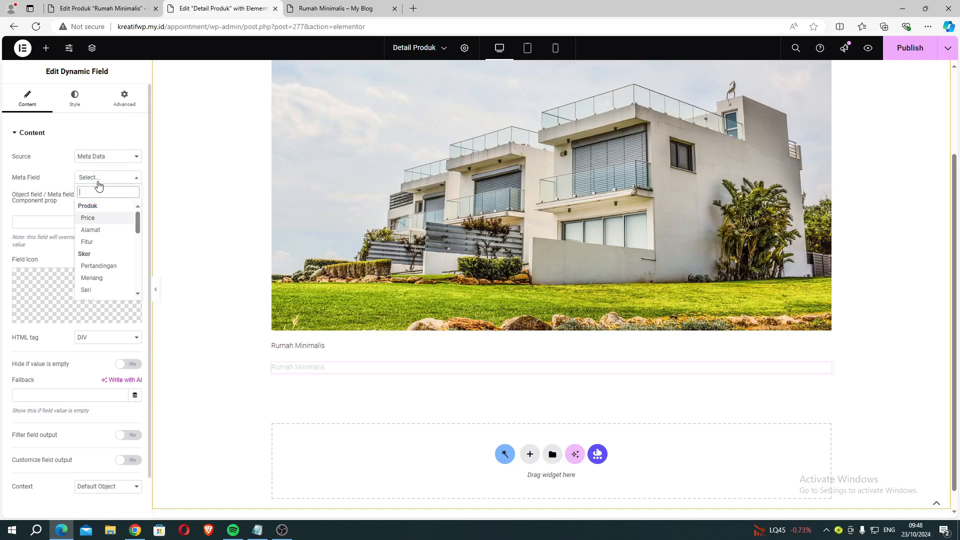
click(97, 220)
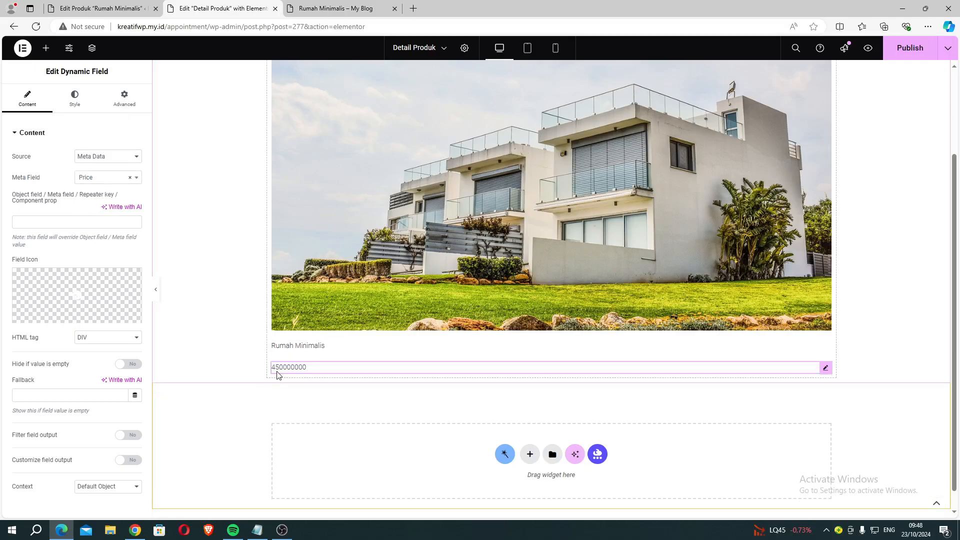
Step: Enable filtering of the price field's output and choose the Format number callback
scroll(83, 355, down, 1)
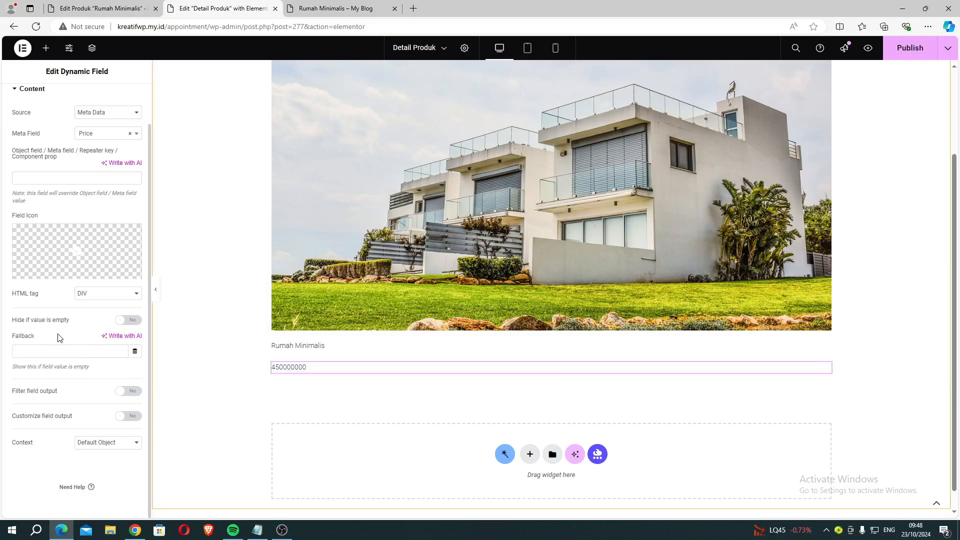
click(125, 392)
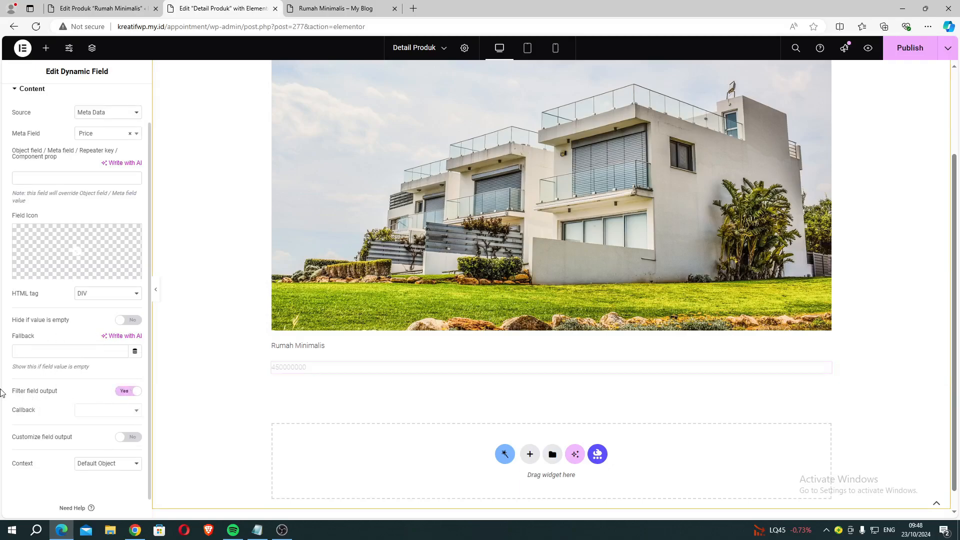
click(103, 414)
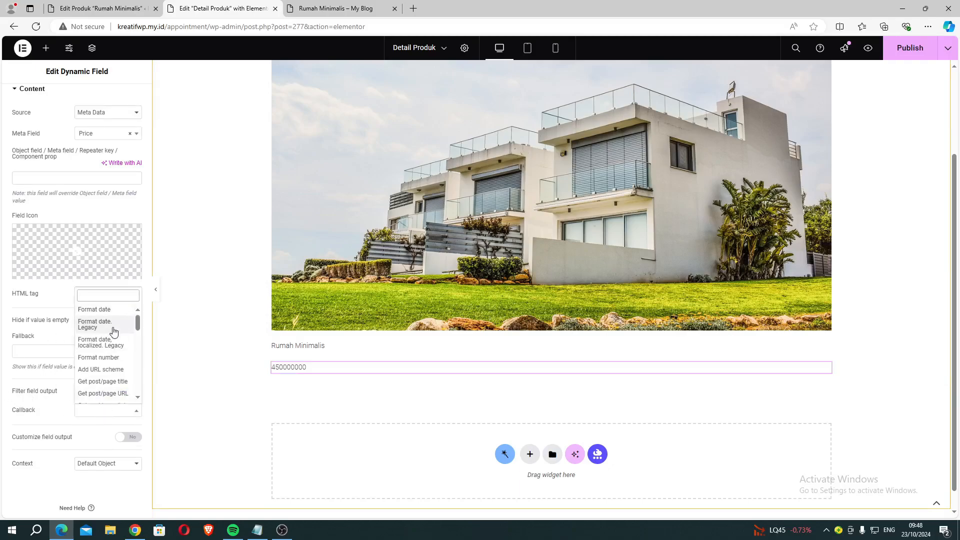
text(for)
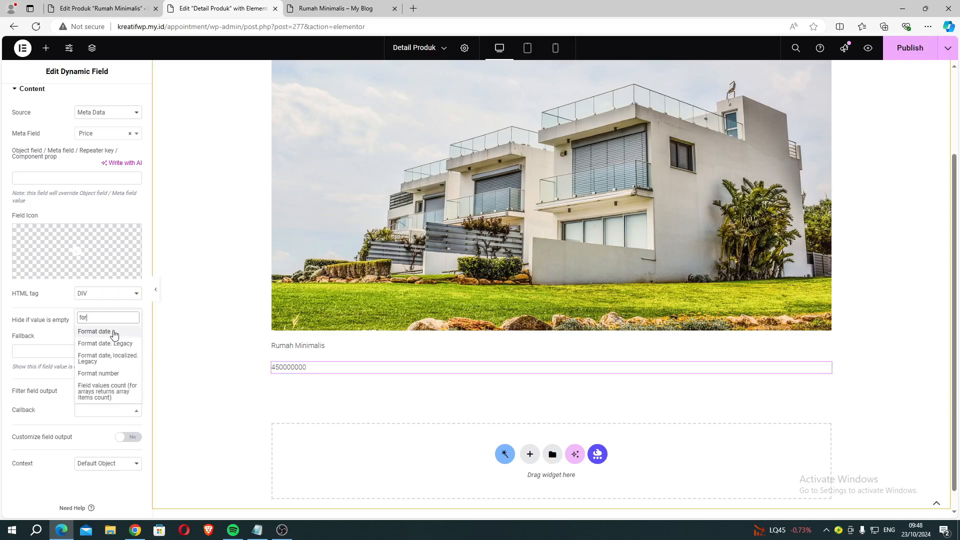
click(118, 375)
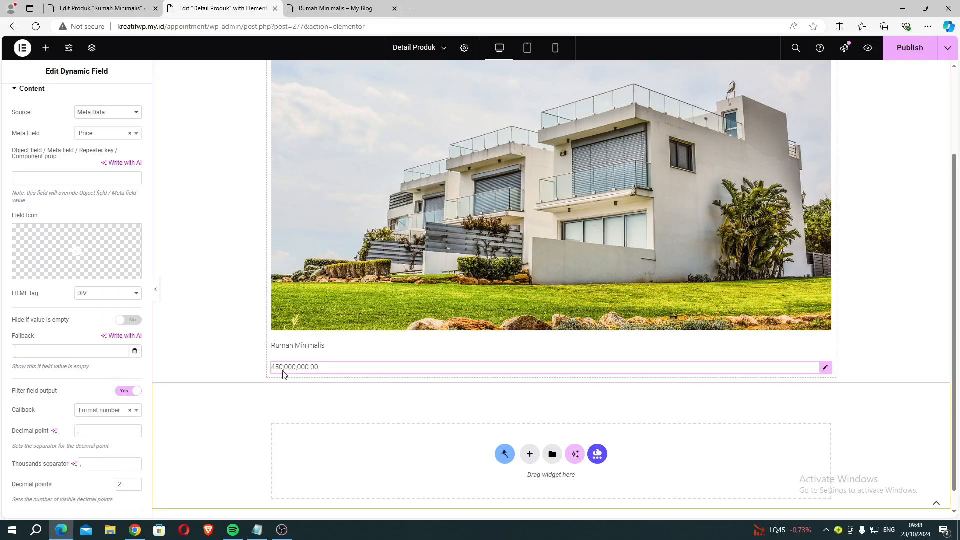
Step: Format the price with 0 decimal points, a period as thousands separator and a comma as decimal point
scroll(97, 428, down, 2)
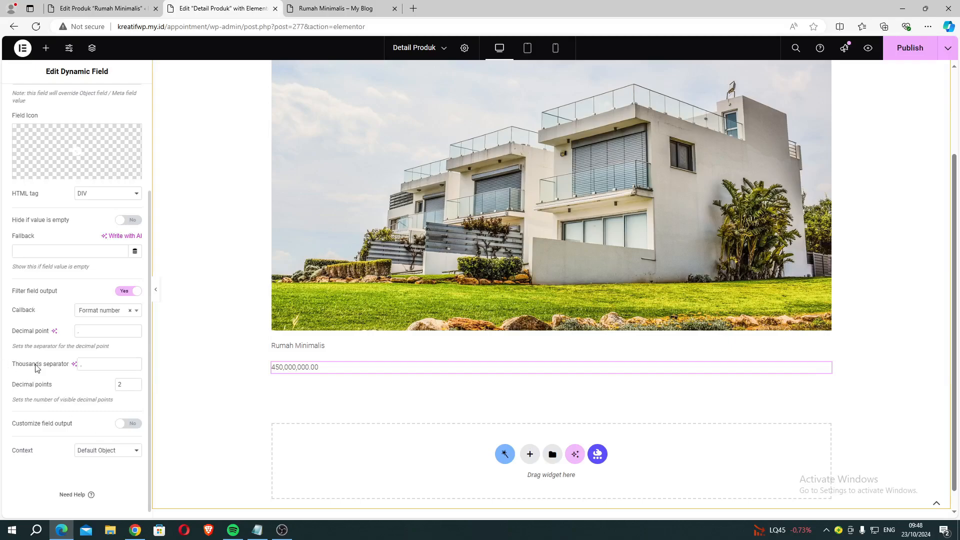
drag(18, 383, 122, 385)
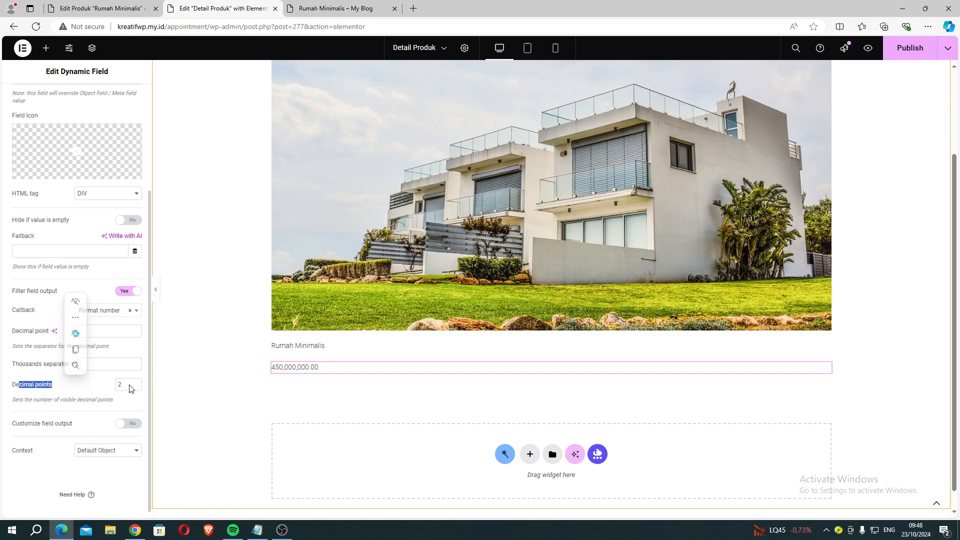
click(129, 385)
click(135, 386)
click(135, 386)
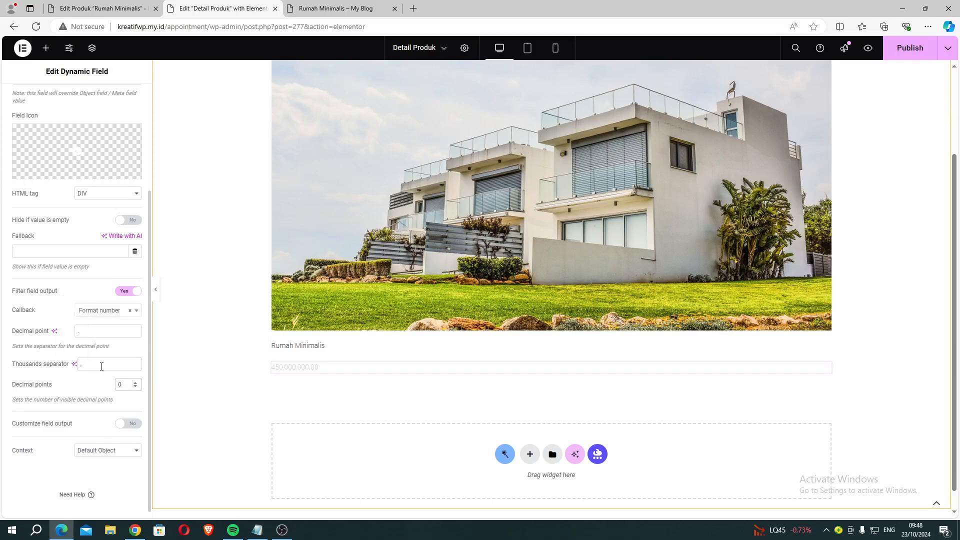
drag(89, 366, 75, 367)
key(BackSpace)
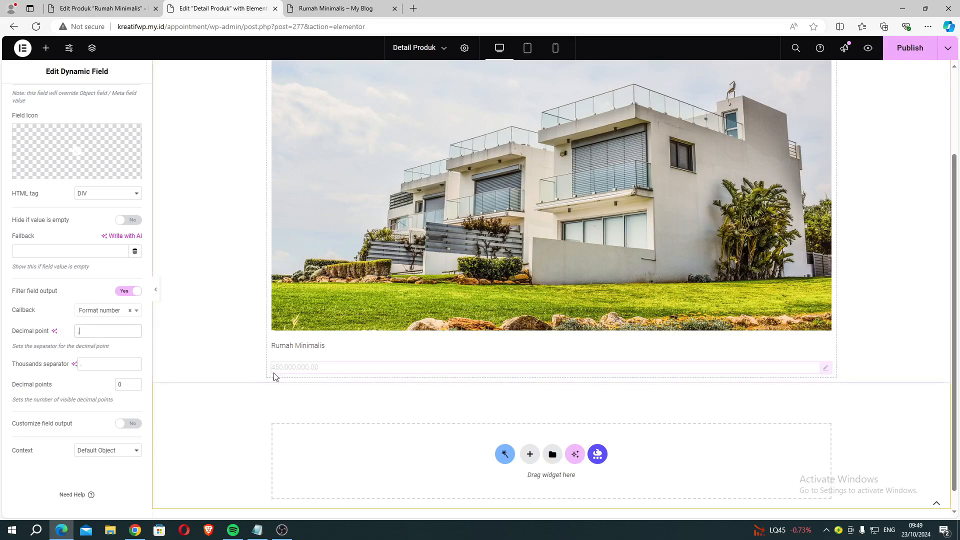
Step: Enable customized output for the price field and set its field format to "Rp.%s"
drag(23, 424, 82, 423)
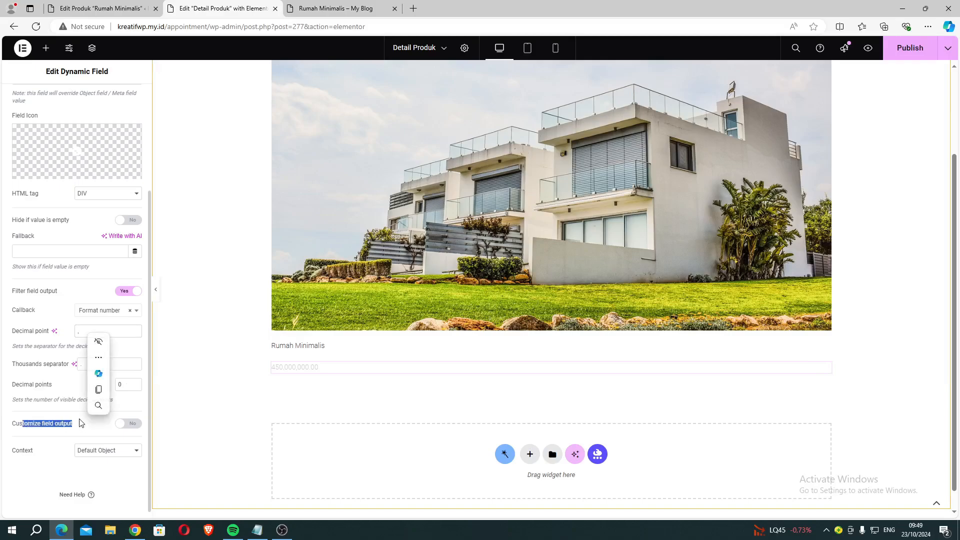
scroll(82, 424, down, 1)
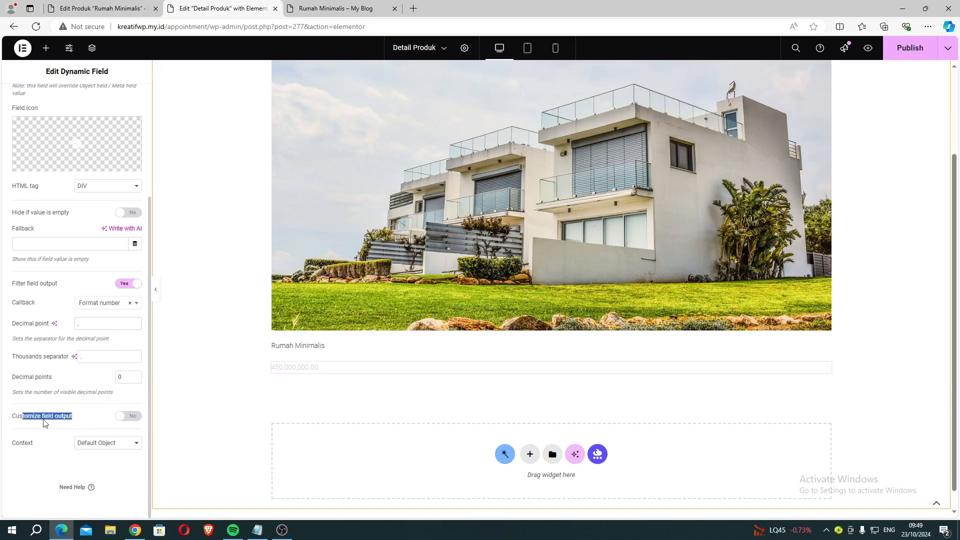
click(132, 417)
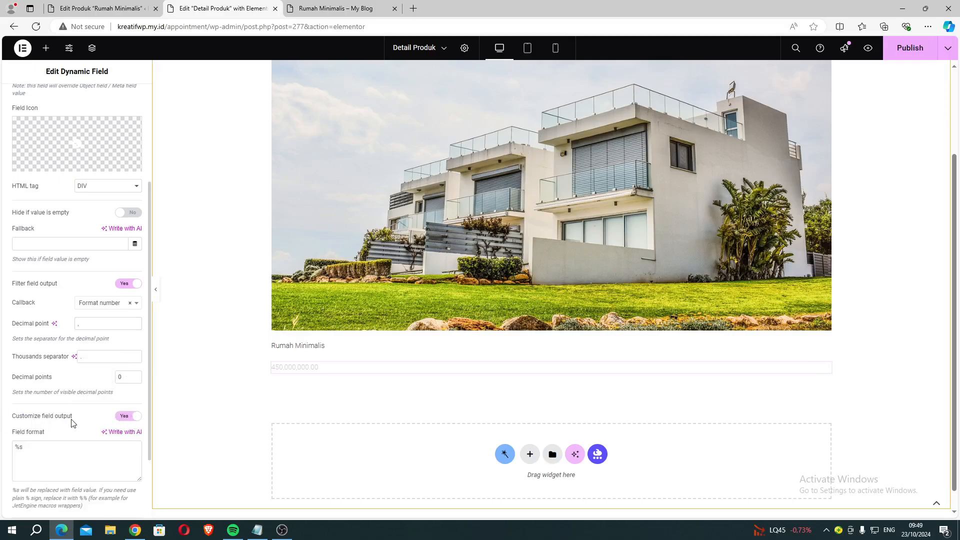
scroll(90, 420, down, 2)
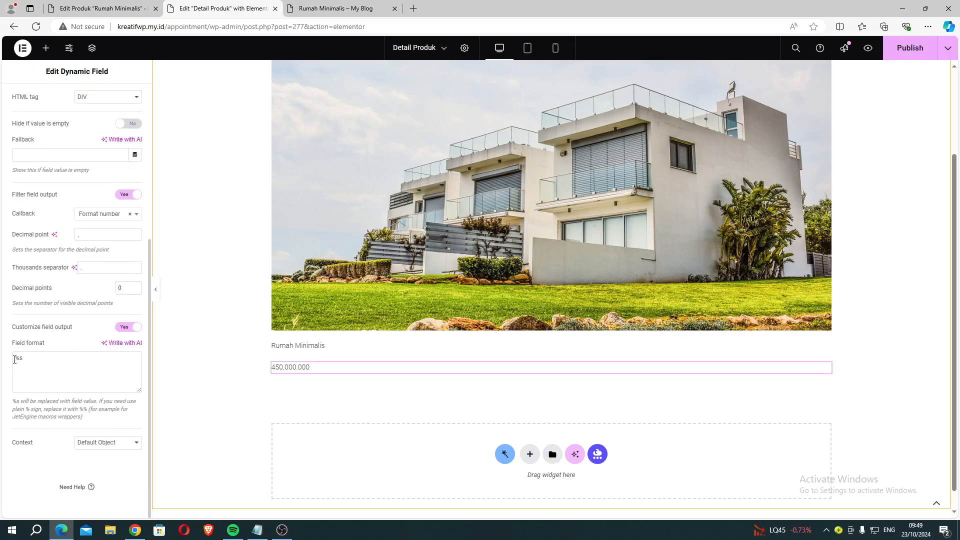
text(Rp.)
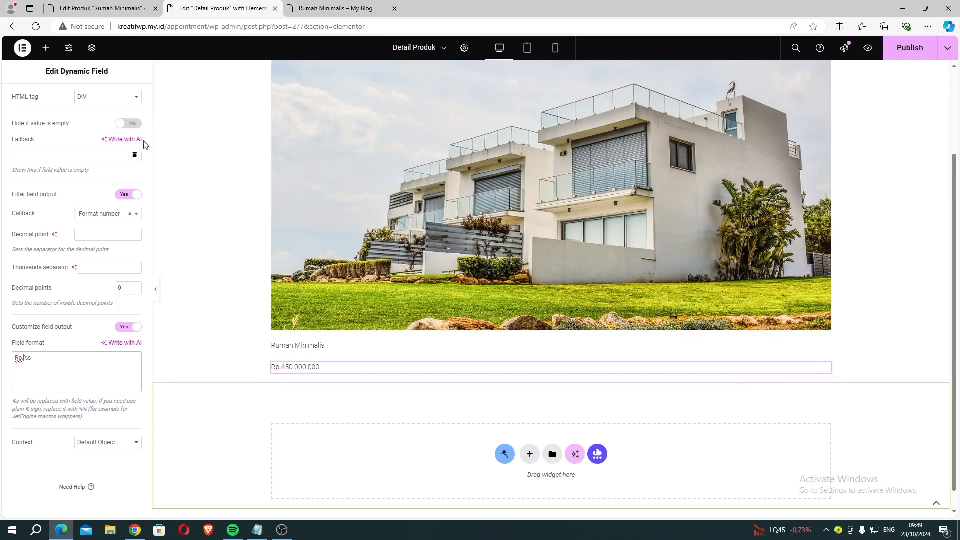
Step: Check the custom fields of the Rumah Minimalis entry, and publish the Detail Produk template with the title and price fields
click(112, 8)
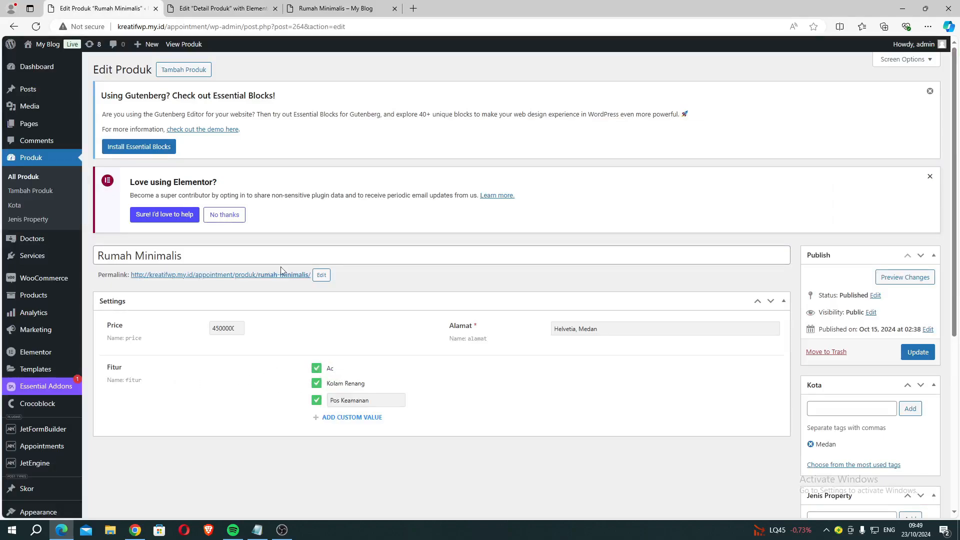
click(224, 9)
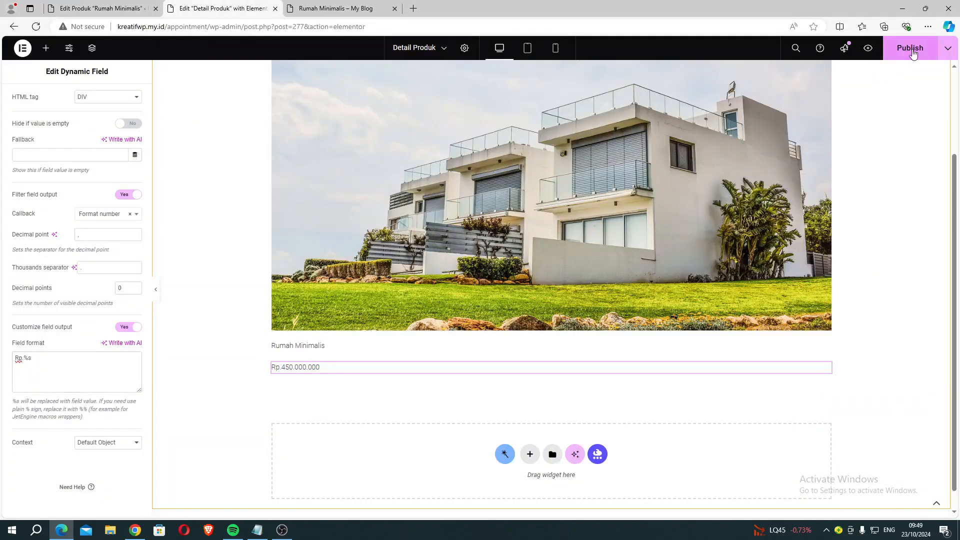
click(911, 50)
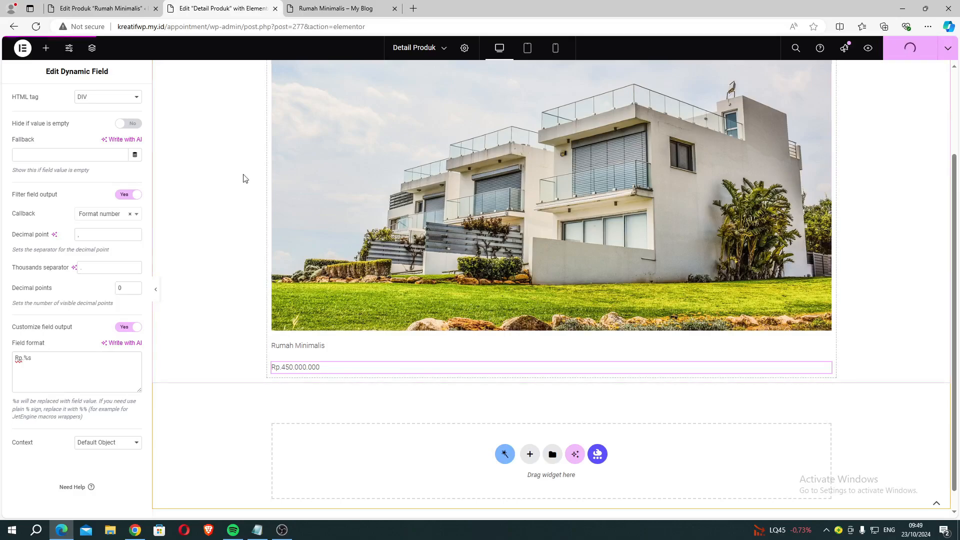
Step: Add a third Dynamic Field widget below the price, with Meta Data as its source and Fitur as its meta field
click(44, 48)
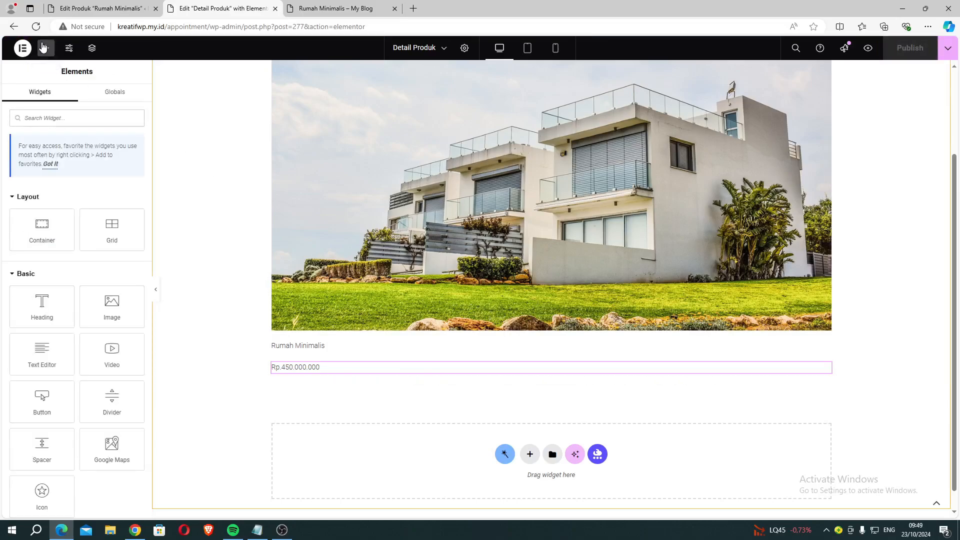
text(dyn)
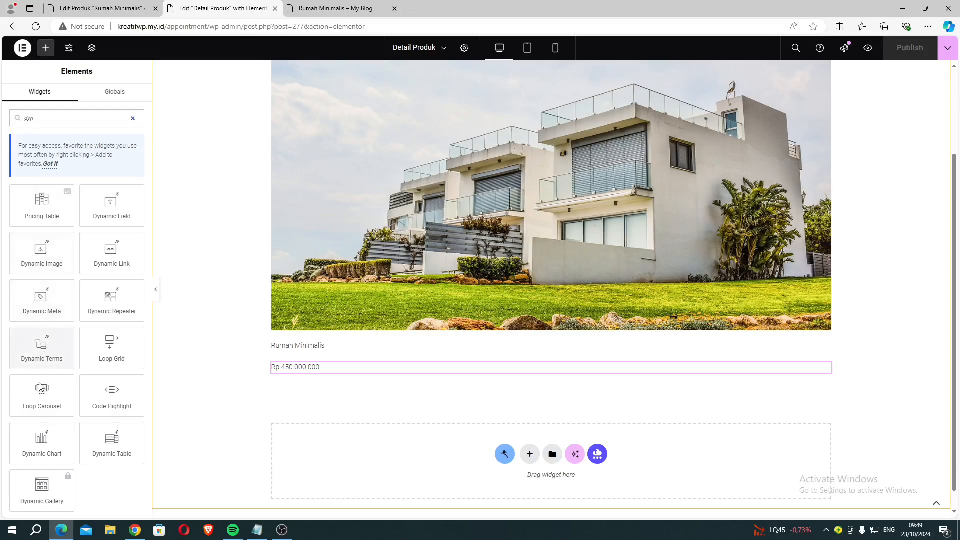
drag(111, 205, 272, 375)
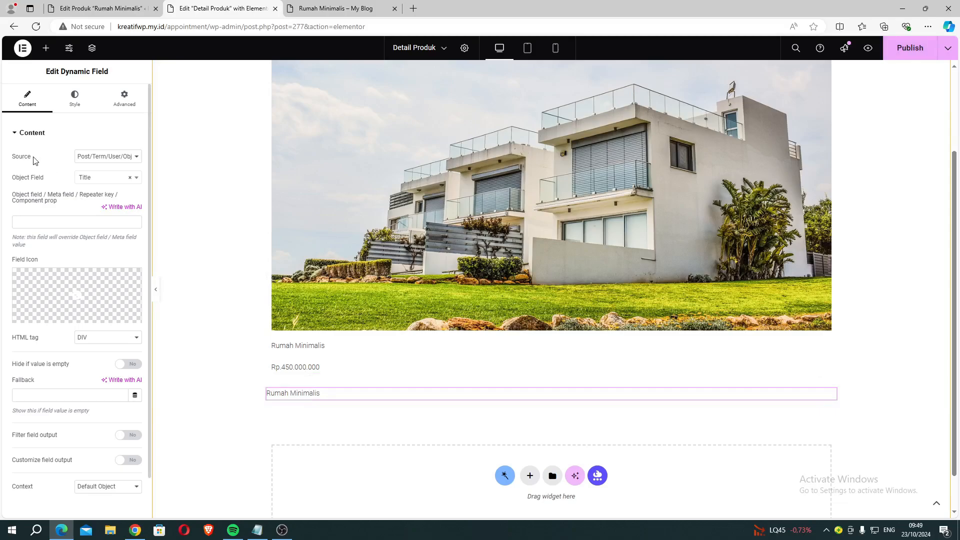
click(89, 159)
click(95, 183)
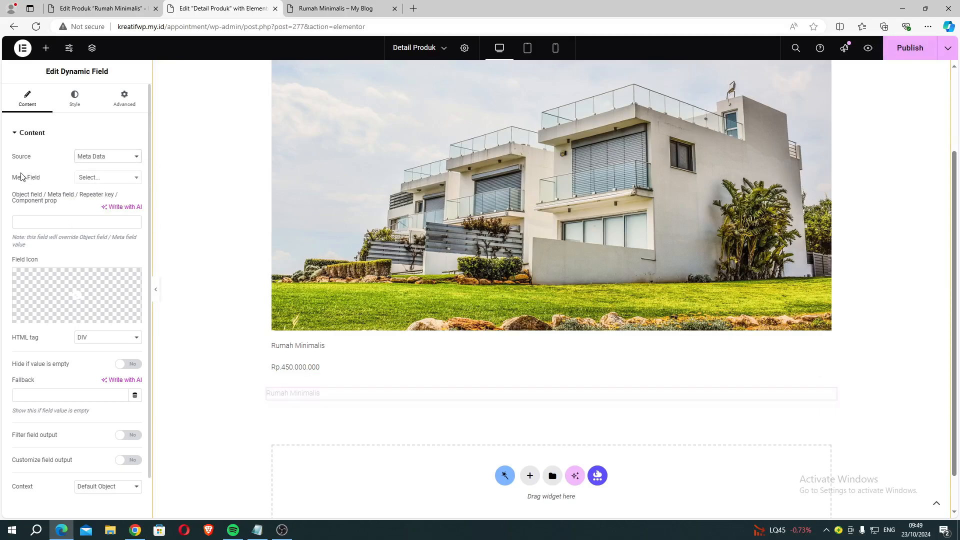
click(94, 180)
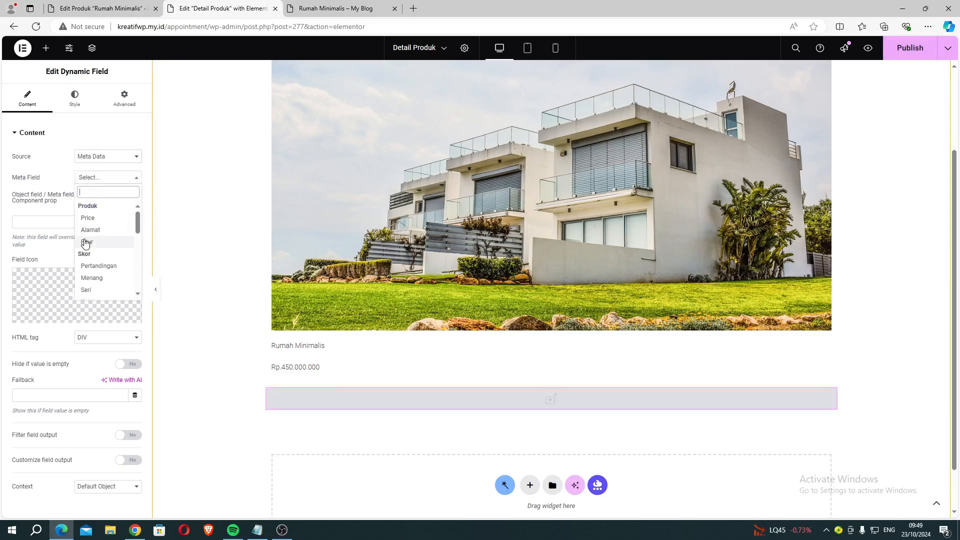
click(87, 241)
Step: Enable field output filtering for the Fitur field and choose the Checked values list callback
scroll(502, 372, down, 1)
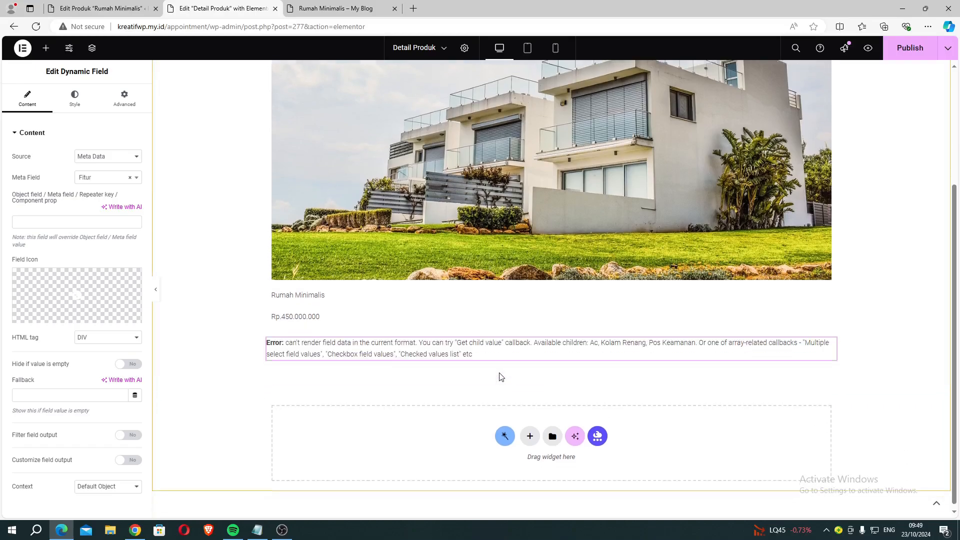
scroll(75, 395, down, 1)
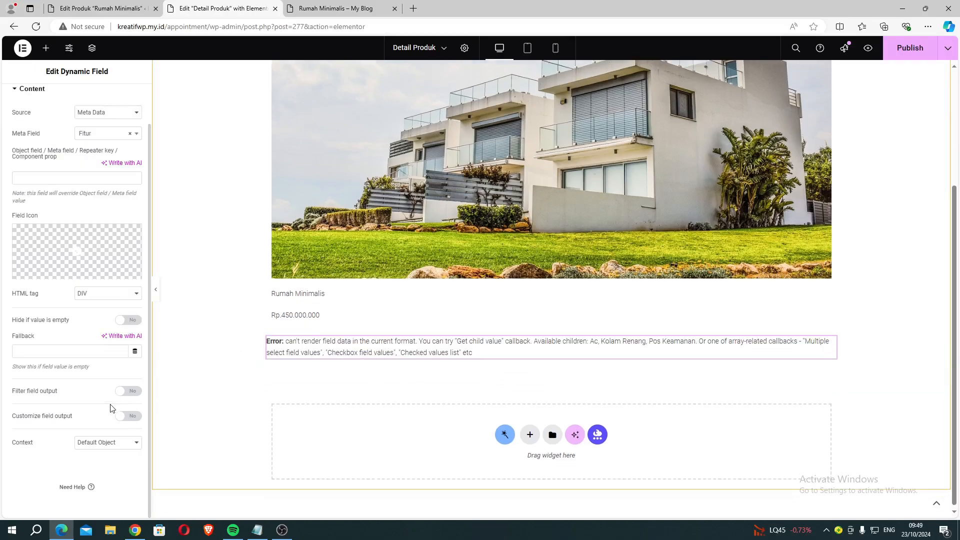
drag(32, 398, 78, 397)
click(131, 394)
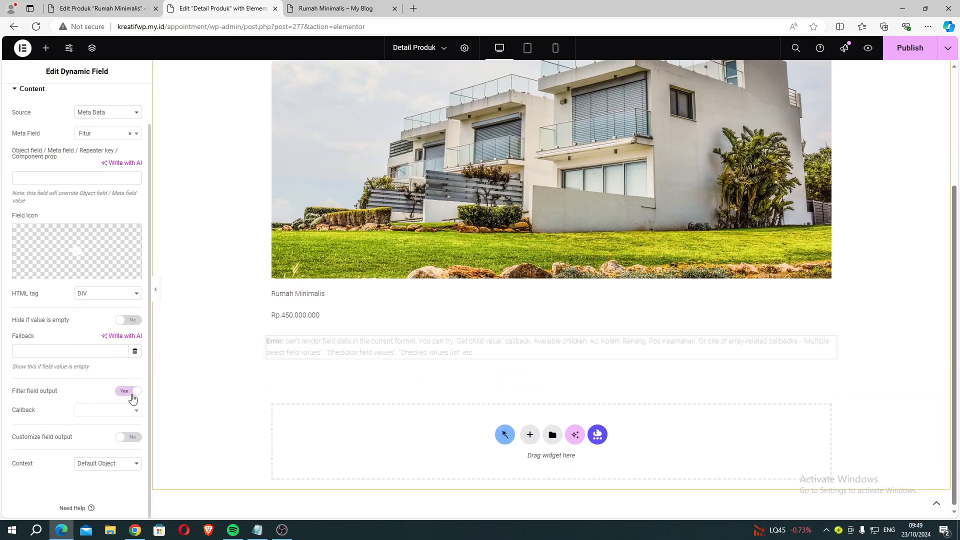
scroll(60, 381, down, 1)
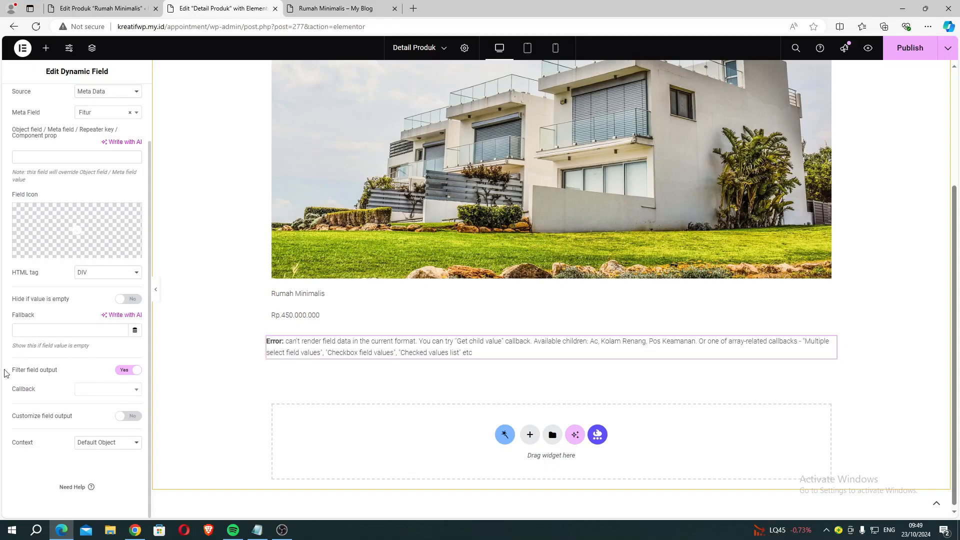
click(114, 390)
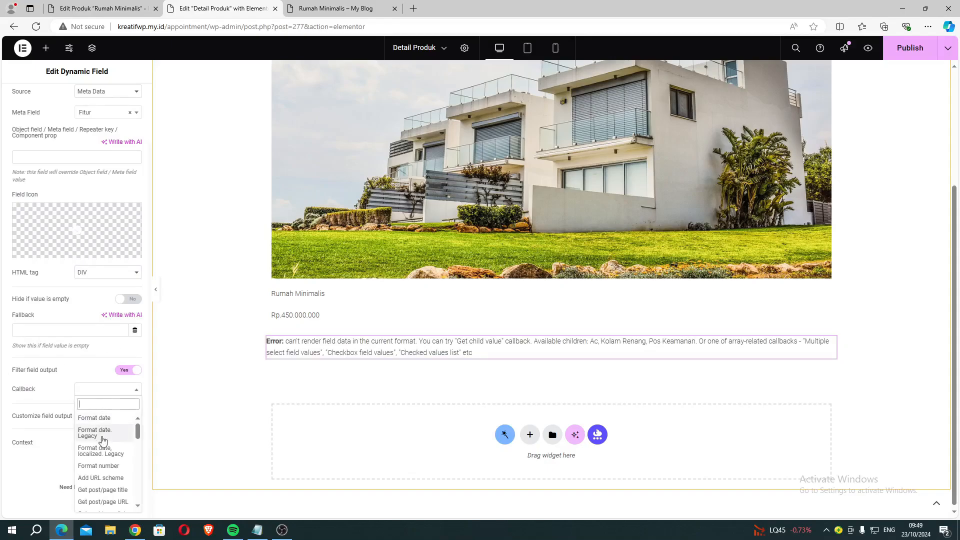
scroll(100, 465, down, 3)
text(c)
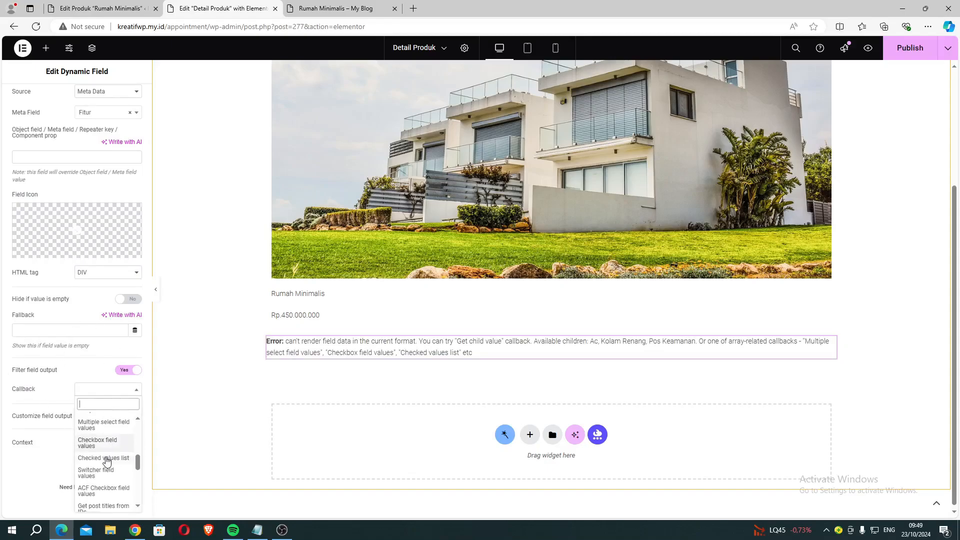
text(h)
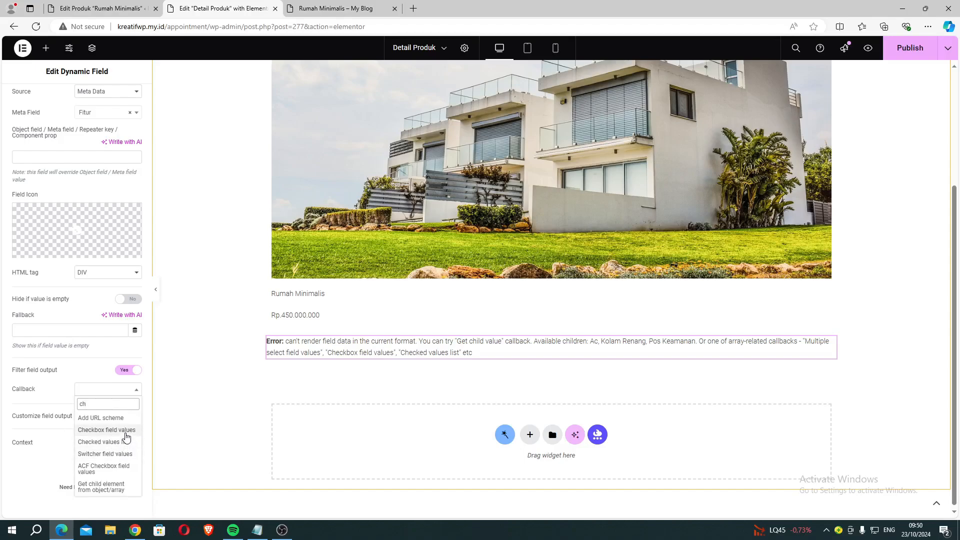
click(125, 443)
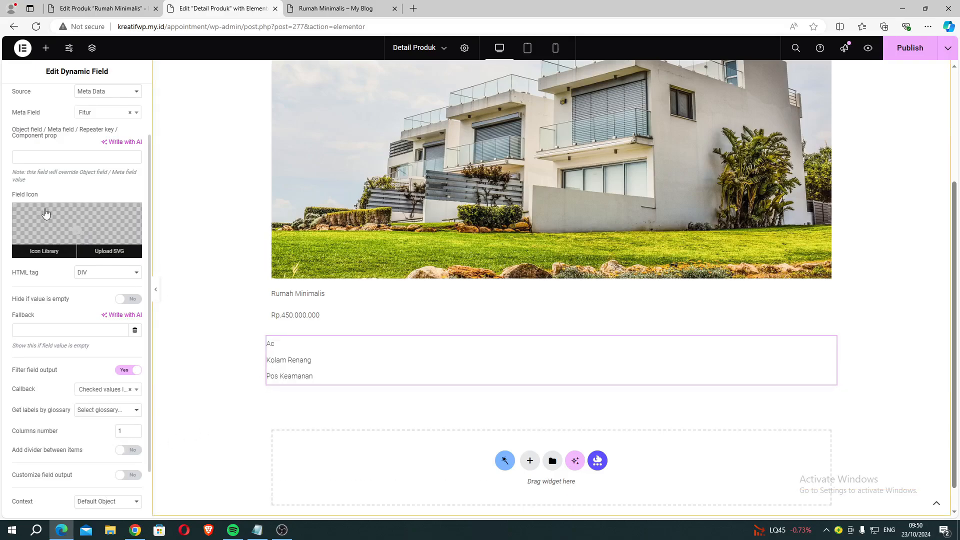
Step: Search the icon library for "chec" and insert the outlined circled check as the Fitur field icon
click(46, 214)
click(388, 125)
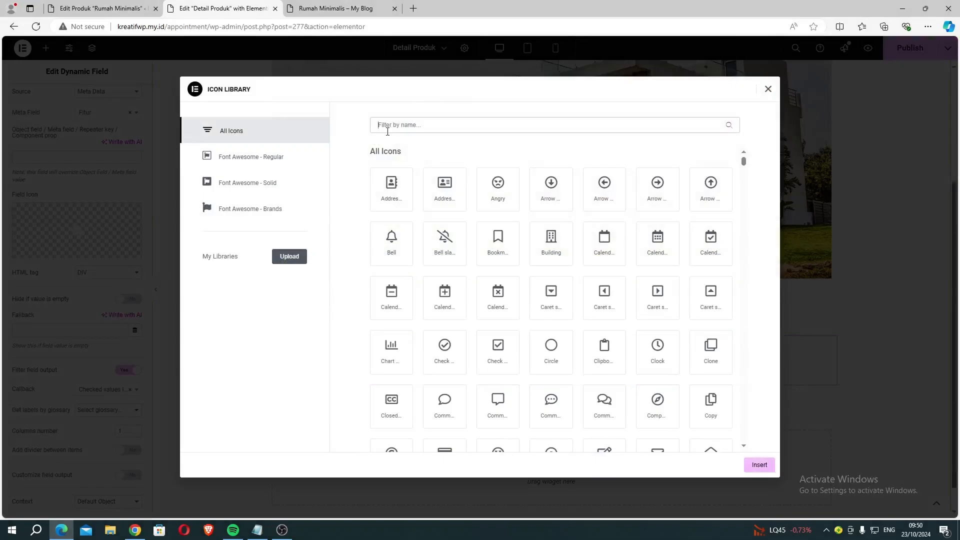
text(chec)
click(448, 187)
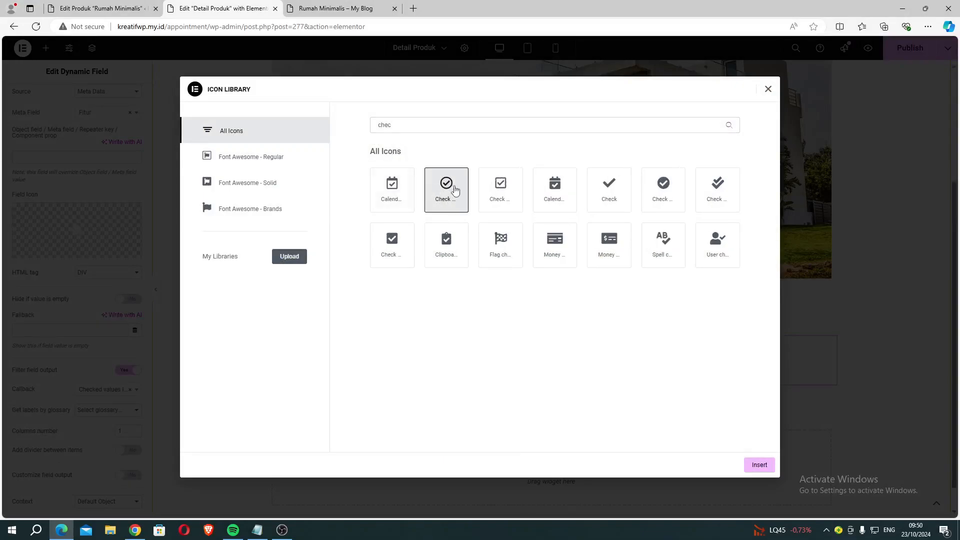
click(759, 466)
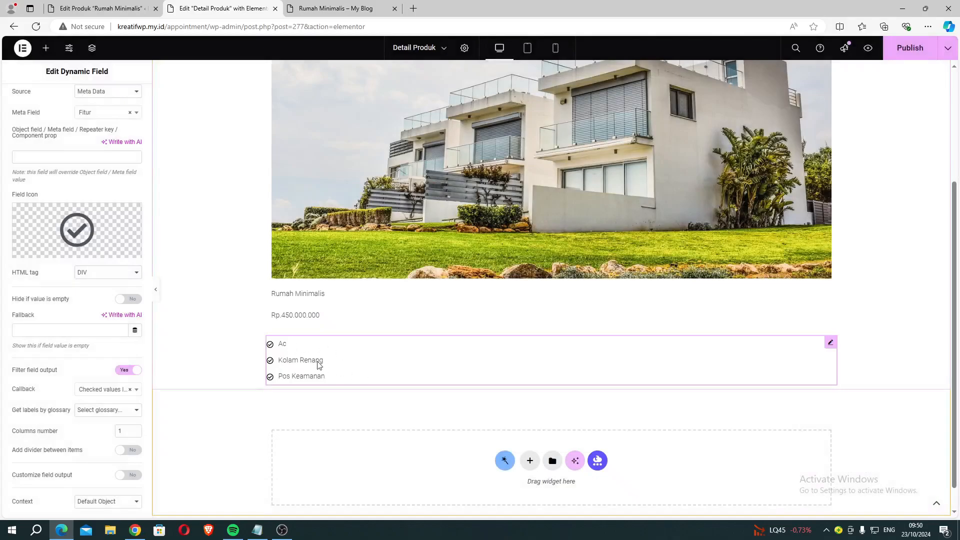
Step: Set the features list's columns number to 2 and publish the Detail Produk template
scroll(40, 422, down, 2)
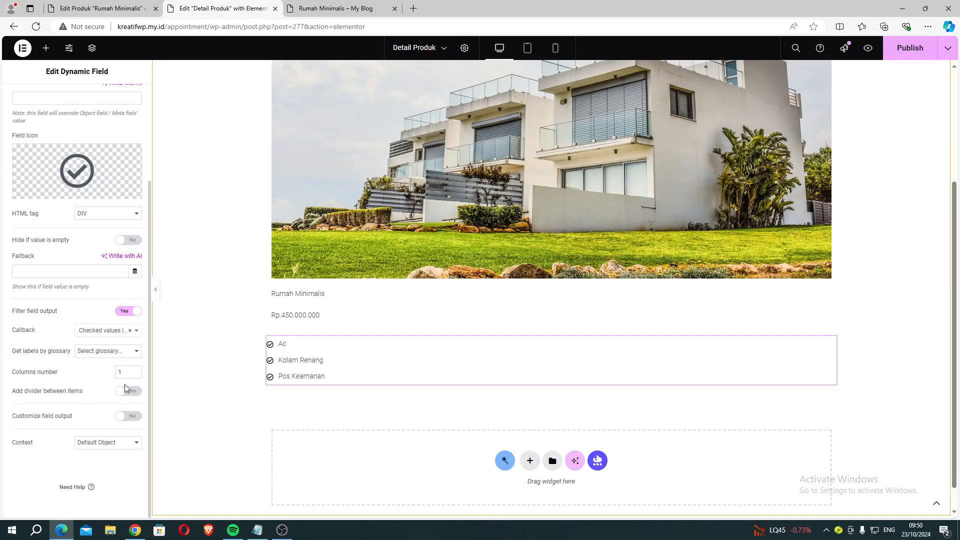
click(135, 371)
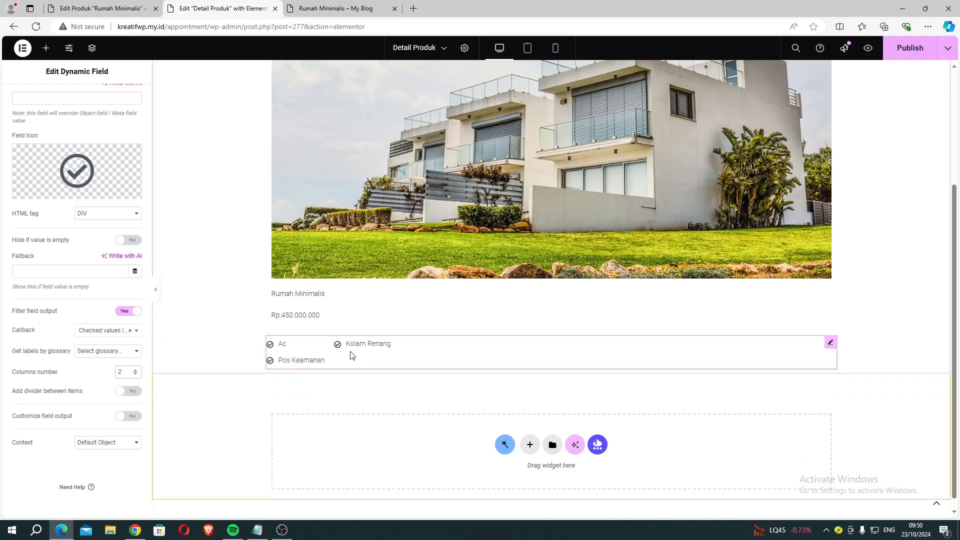
click(901, 59)
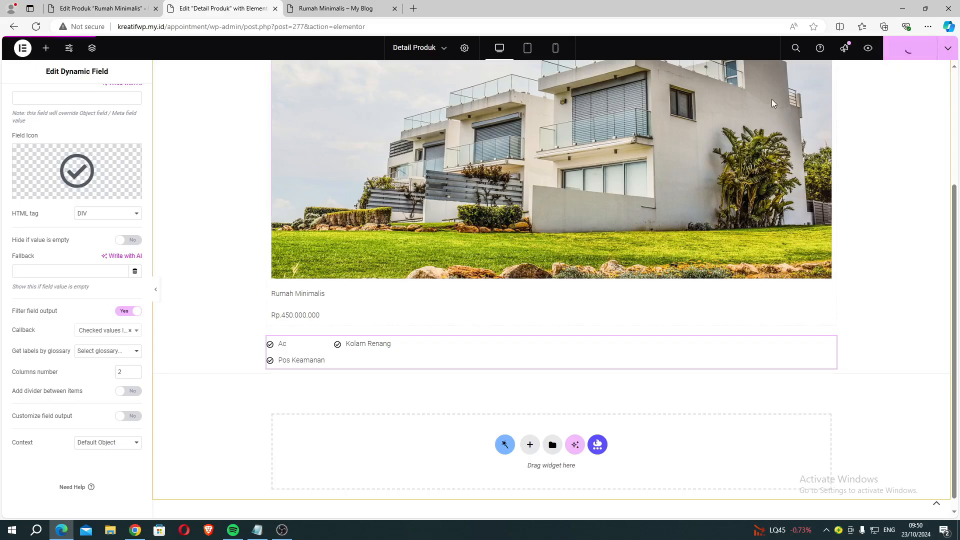
Step: Reload the live Rumah Minimalis page and check its layout down to the footer
click(332, 9)
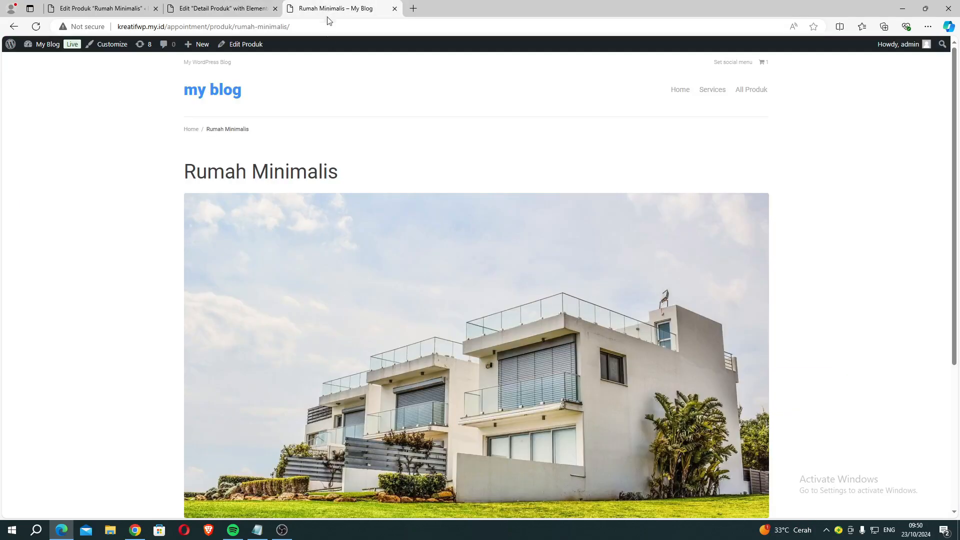
click(36, 26)
scroll(654, 257, down, 1)
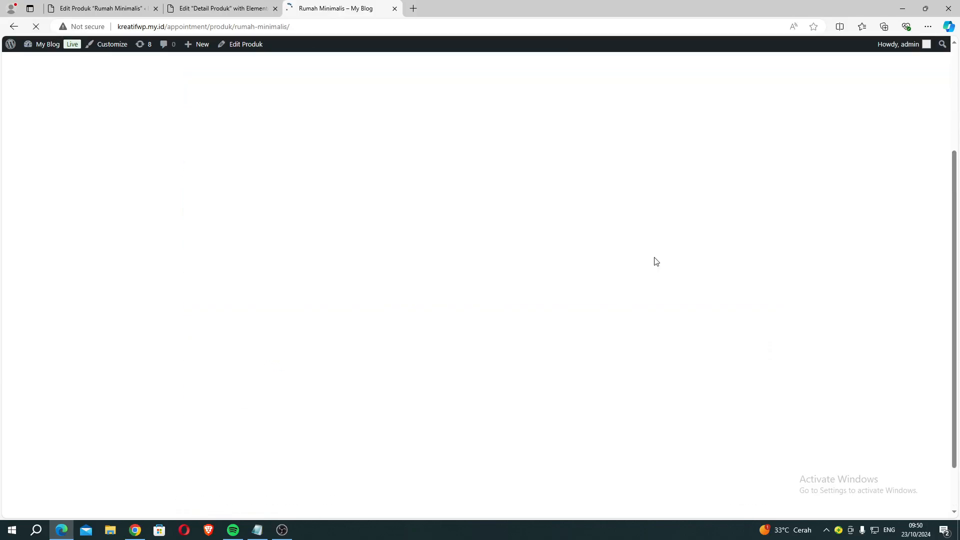
scroll(655, 257, down, 3)
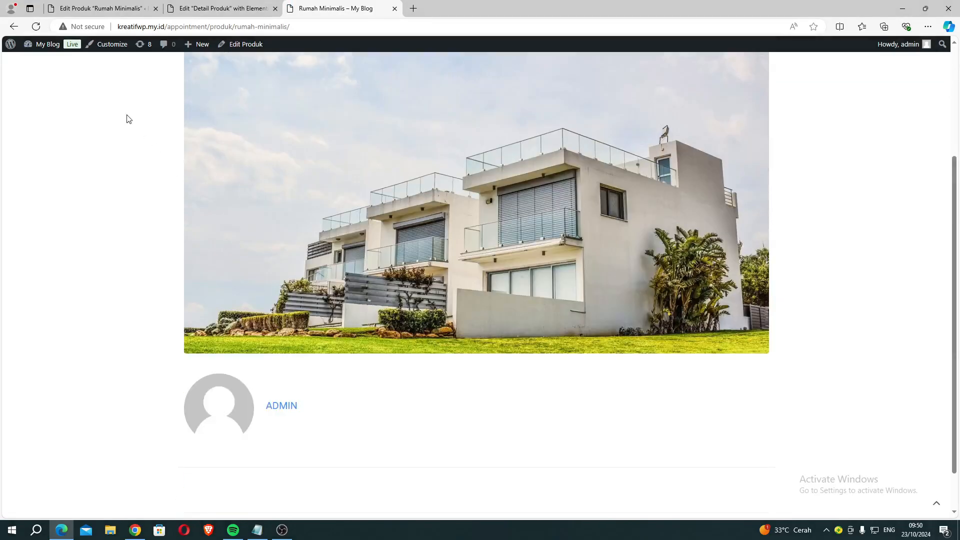
Step: Switch to the WordPress admin and open Crocoblock's Theme Builder
click(101, 10)
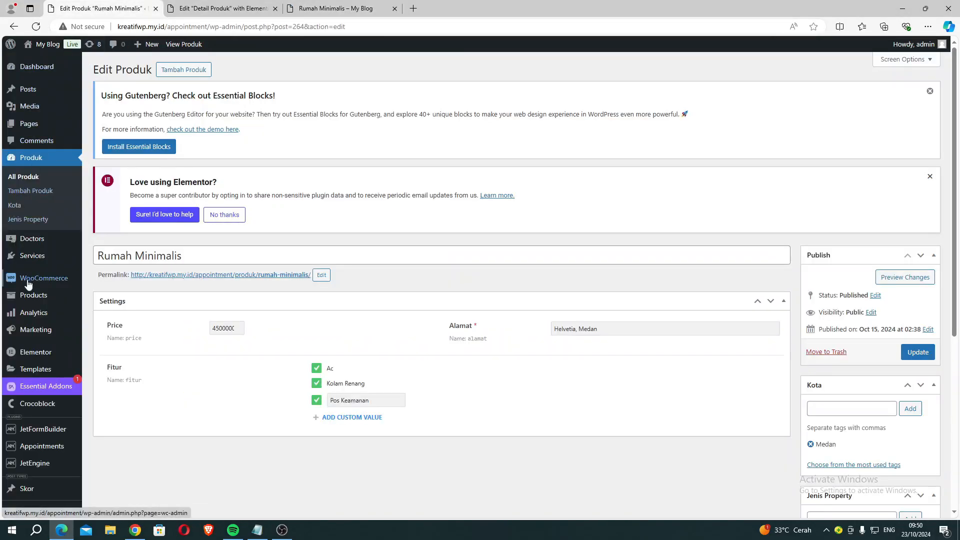
mouse_move(40, 404)
click(118, 447)
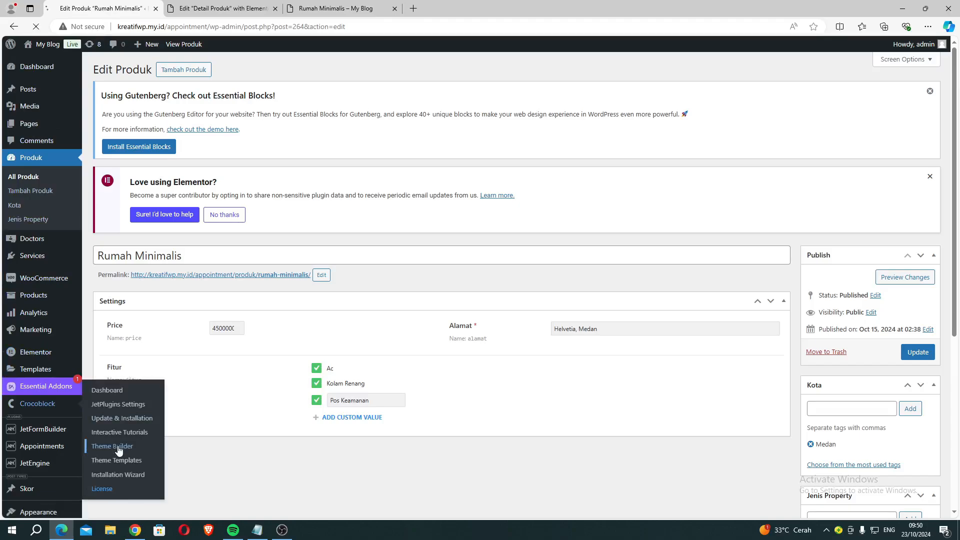
scroll(266, 352, down, 1)
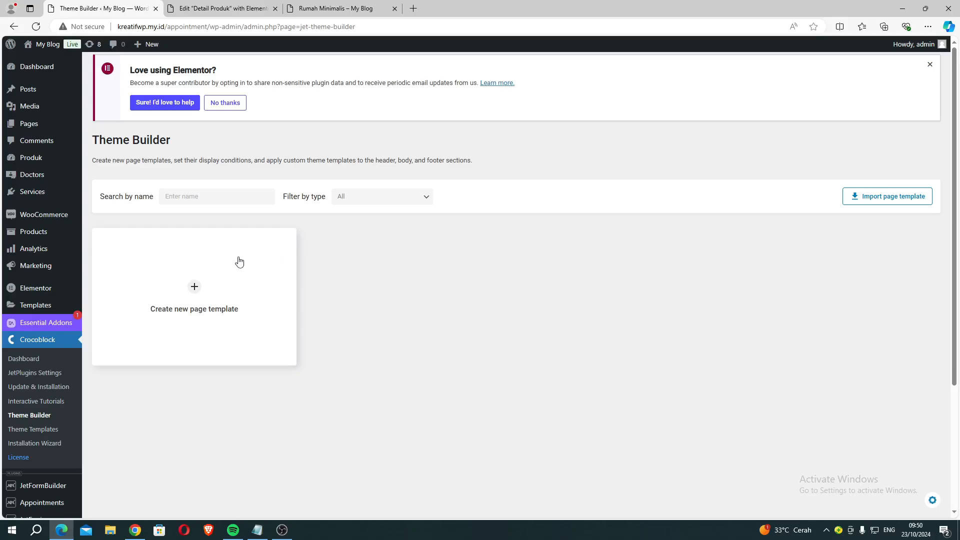
Step: Create a new page template with the condition Include, Singular, CPT Single, Produk
click(195, 296)
click(300, 284)
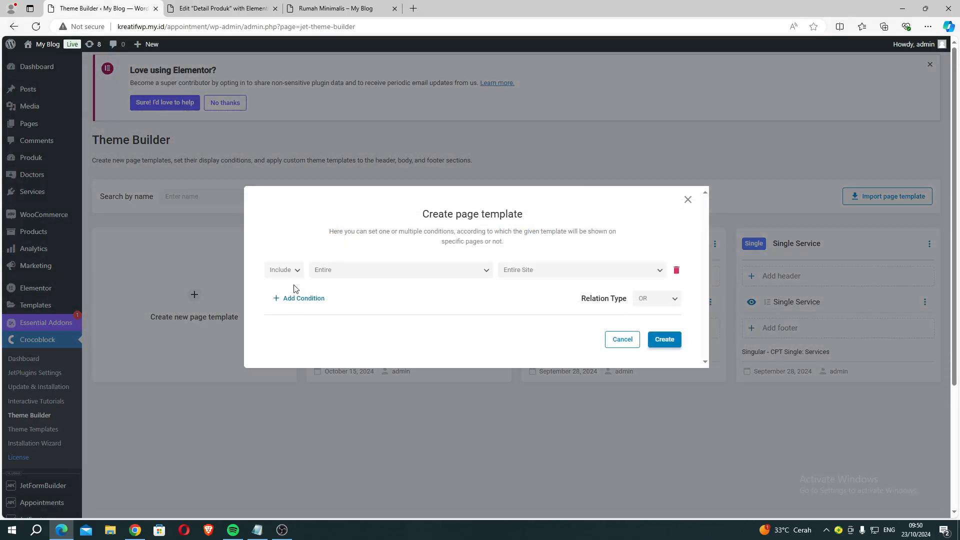
click(339, 273)
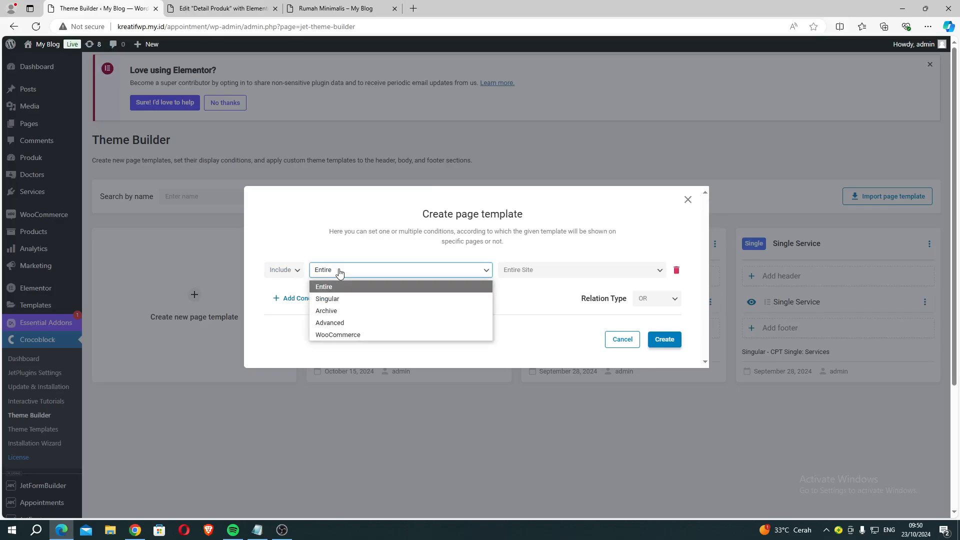
click(336, 300)
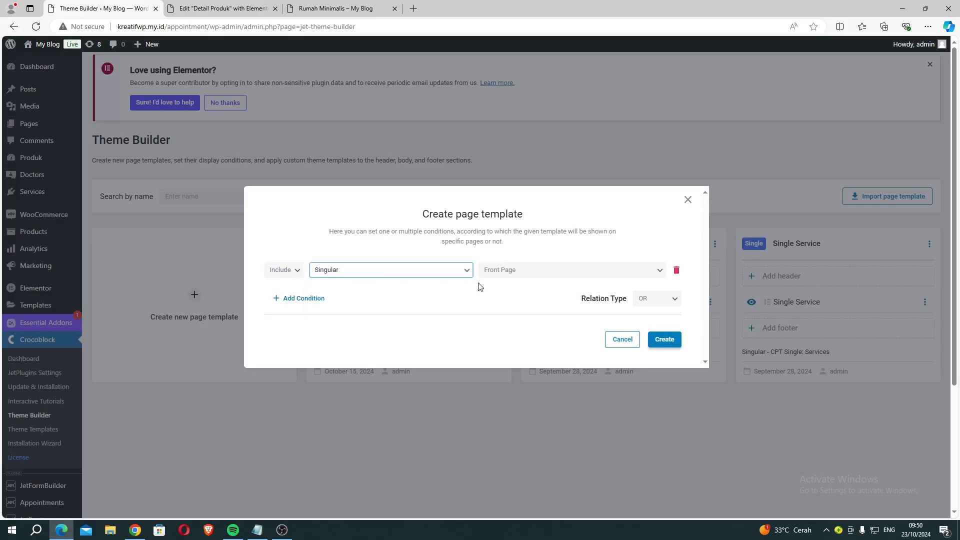
click(499, 277)
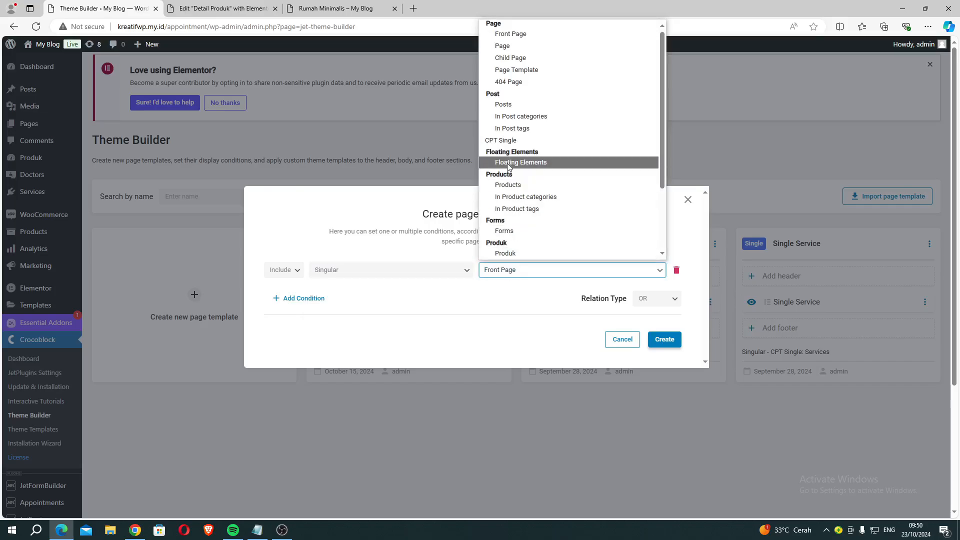
click(504, 141)
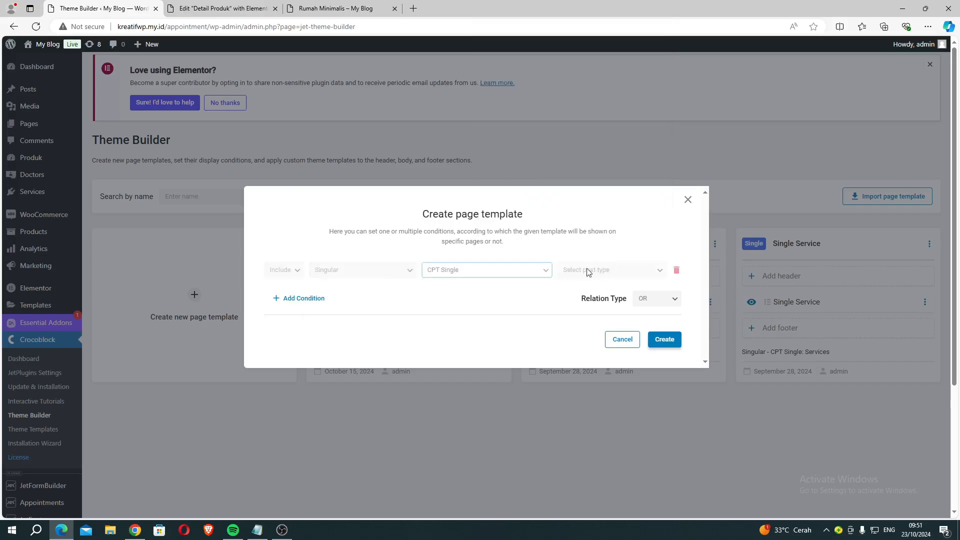
click(588, 272)
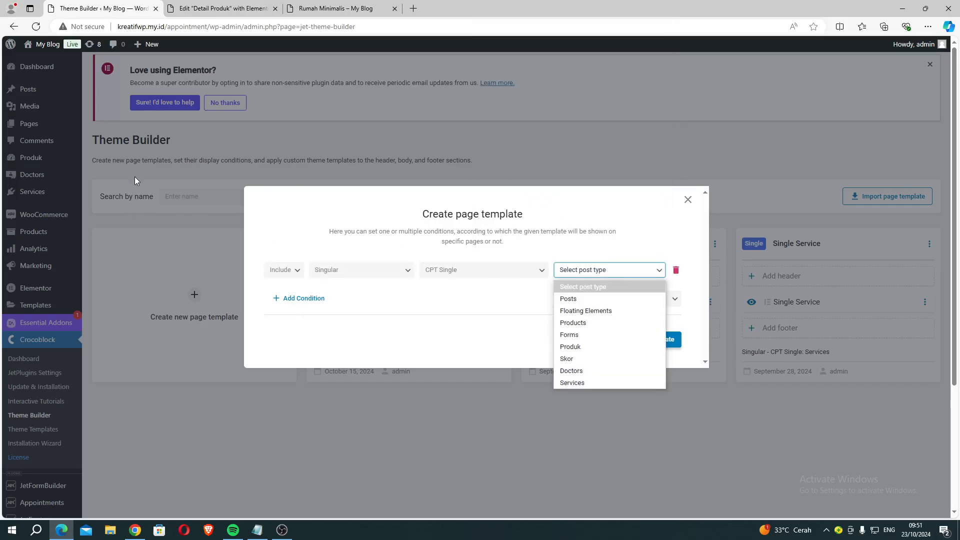
click(571, 346)
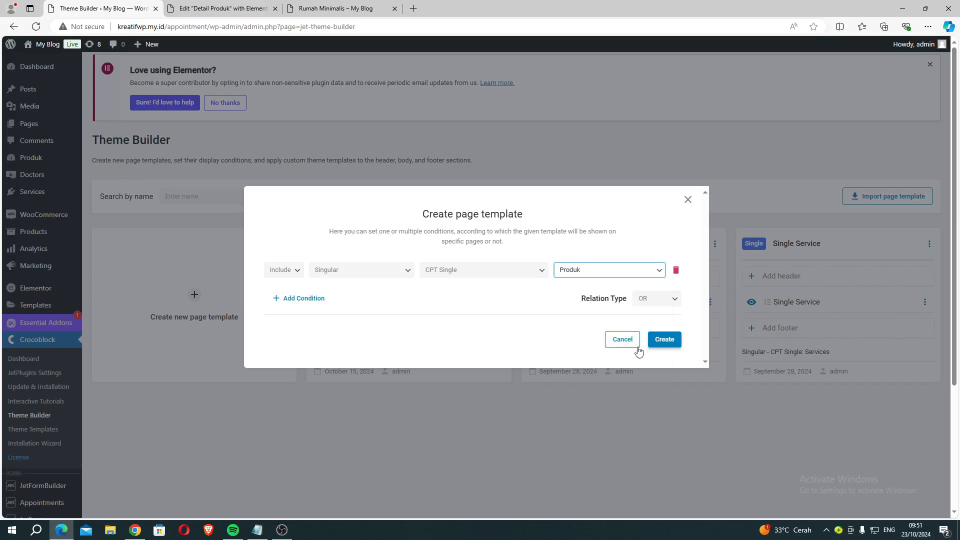
click(667, 347)
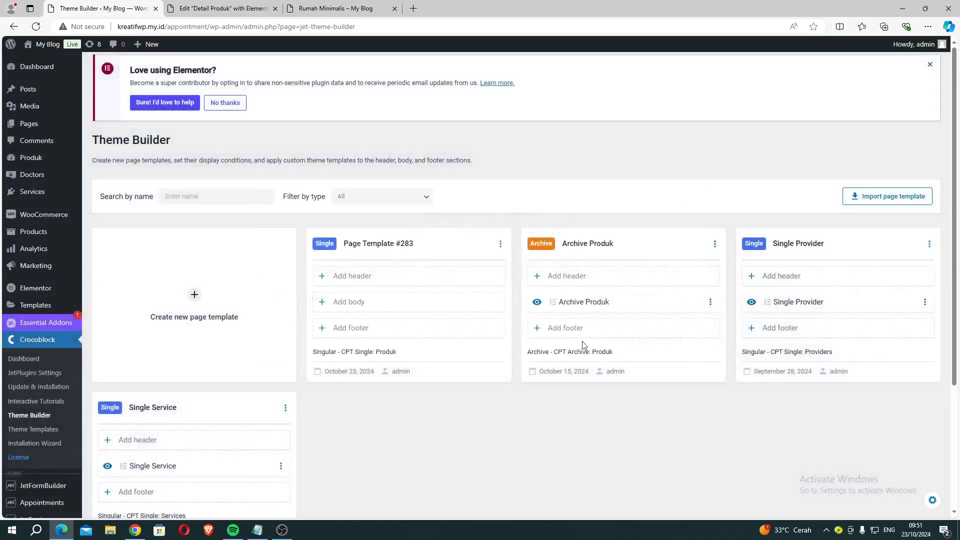
Step: Rename the new page template as "Detail produk" and use the library's Detail Produk template as its body
triple_click(379, 247)
text(Detail produk)
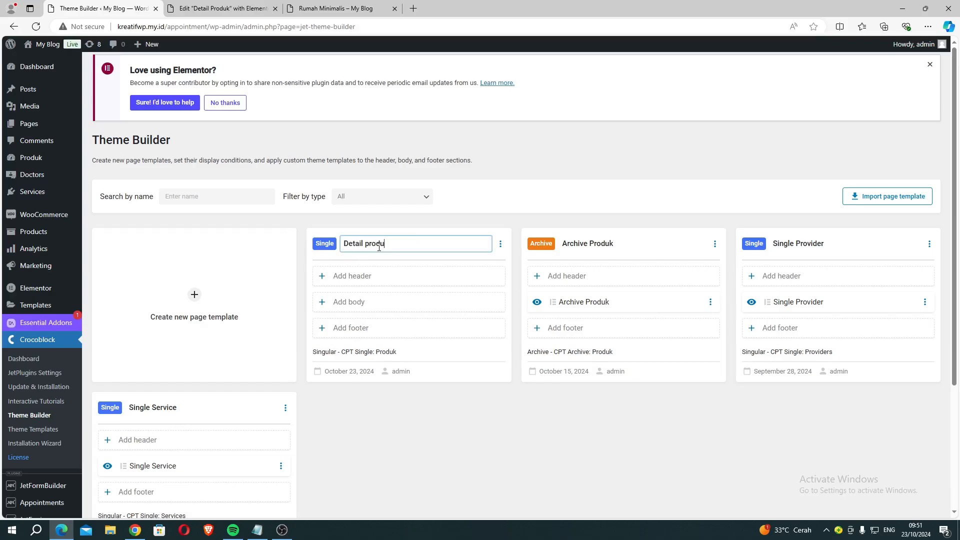
click(350, 302)
click(460, 353)
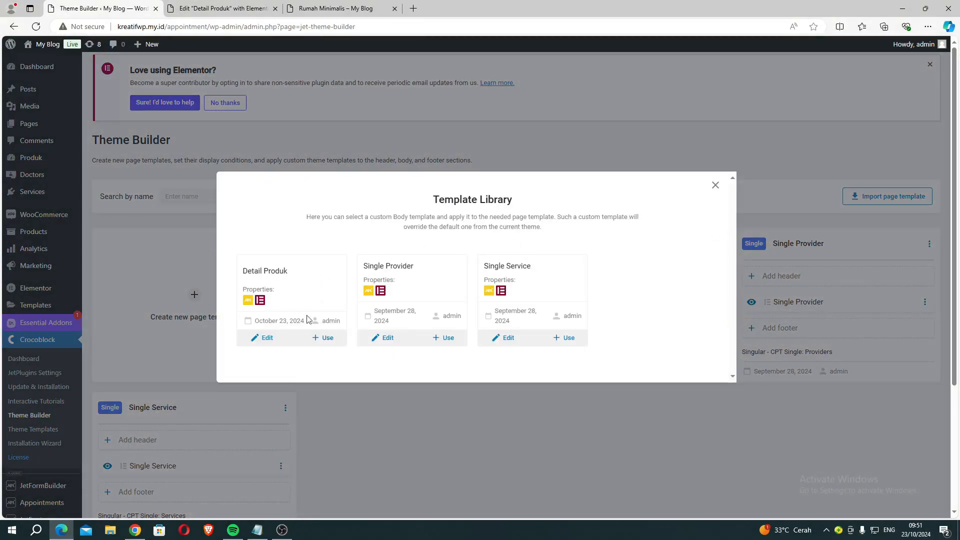
click(329, 340)
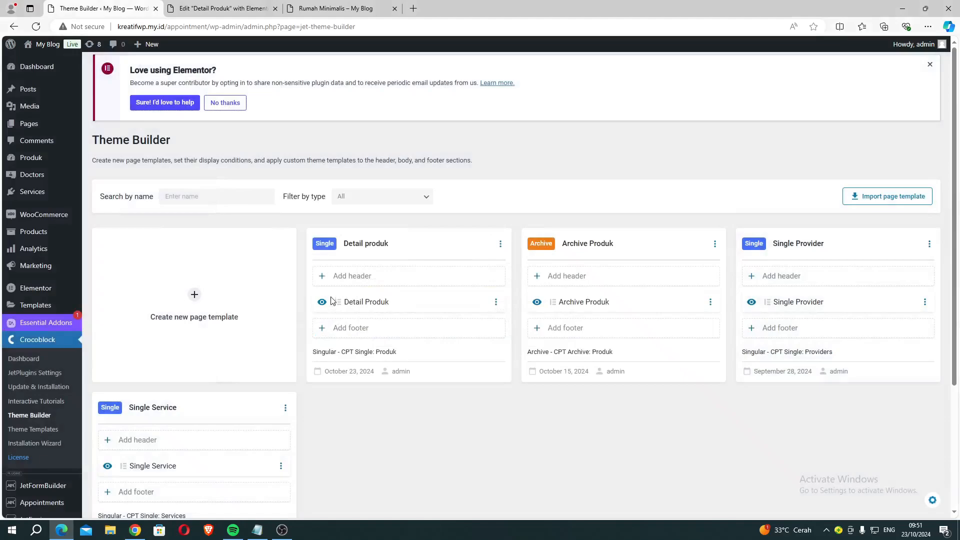
Step: Open Rumah Minimalis from the live site's All Produk page and check its image, title, price and features
click(331, 14)
scroll(771, 148, up, 1)
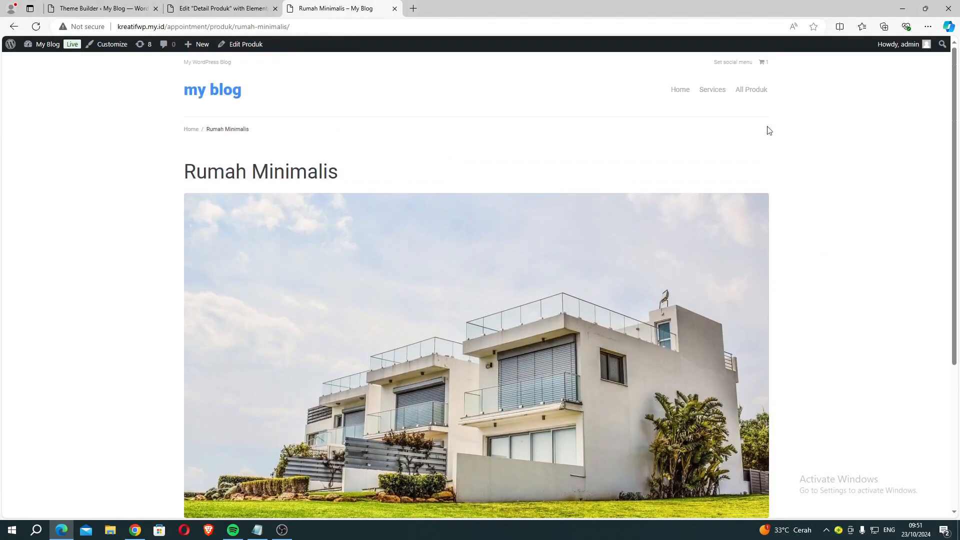
click(759, 95)
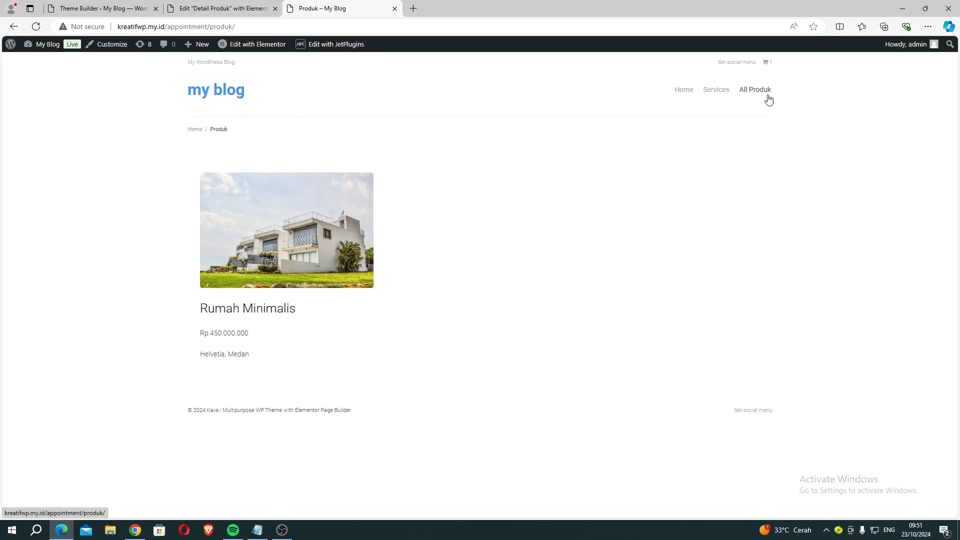
click(323, 246)
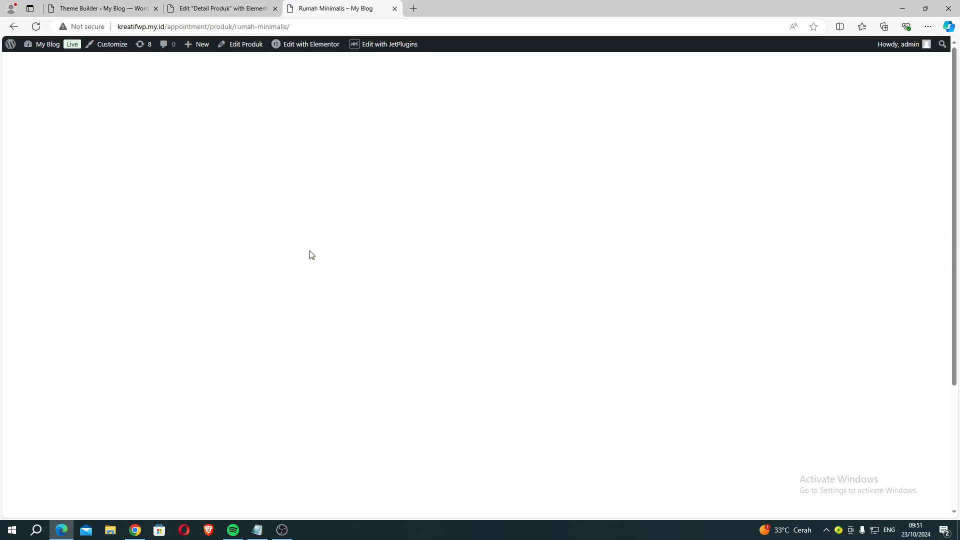
scroll(311, 255, down, 3)
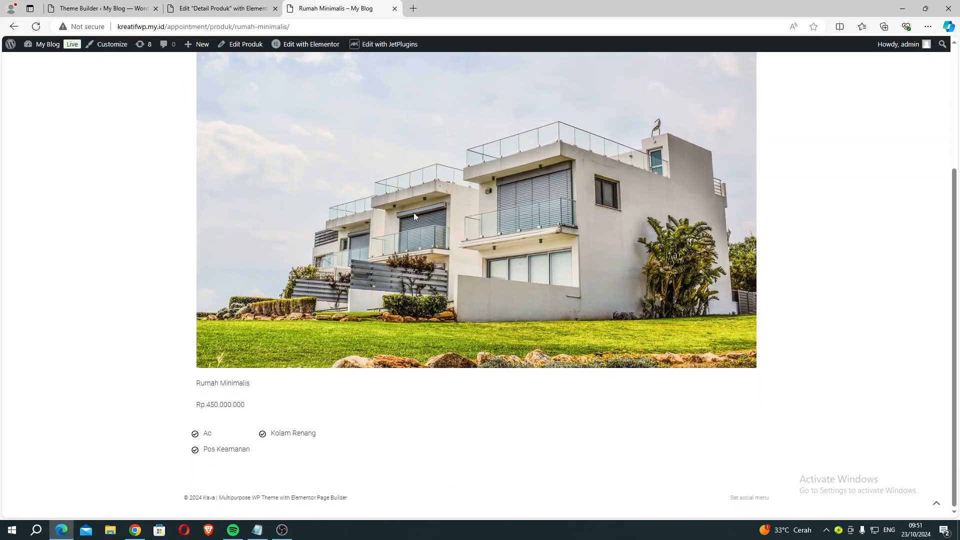
Step: Review the Rumah Minimalis detail page again, from its title, price and feature list back up to the page header
scroll(413, 212, up, 3)
scroll(529, 218, down, 3)
drag(197, 384, 312, 435)
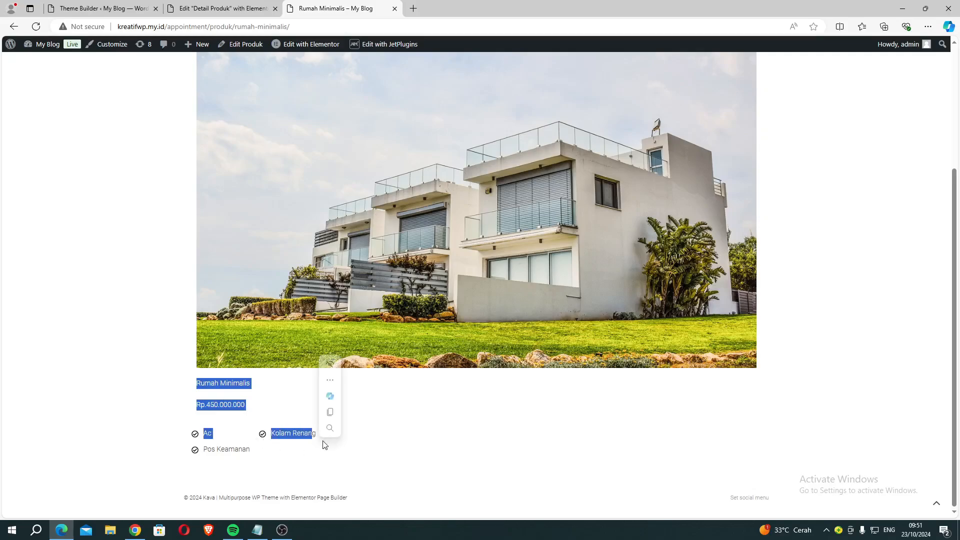
click(383, 431)
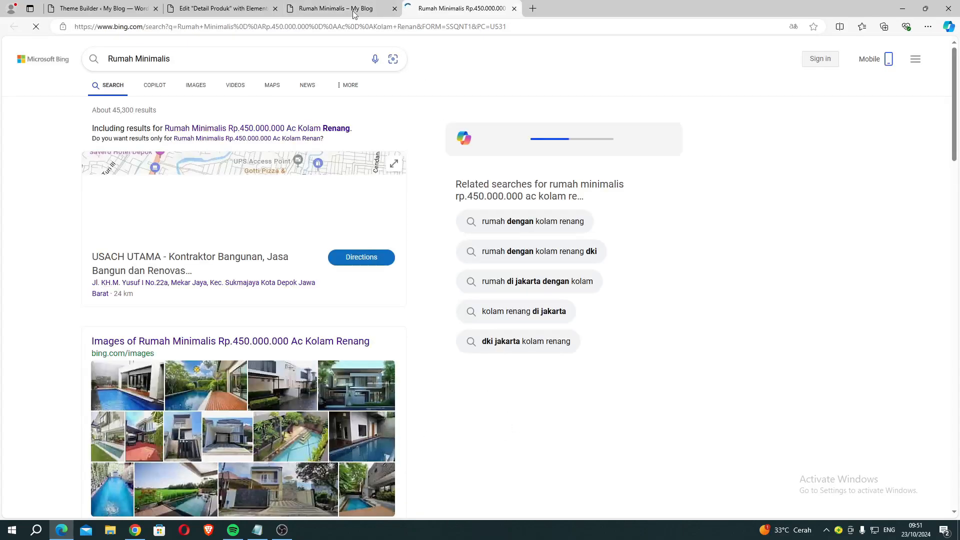
click(382, 9)
click(514, 8)
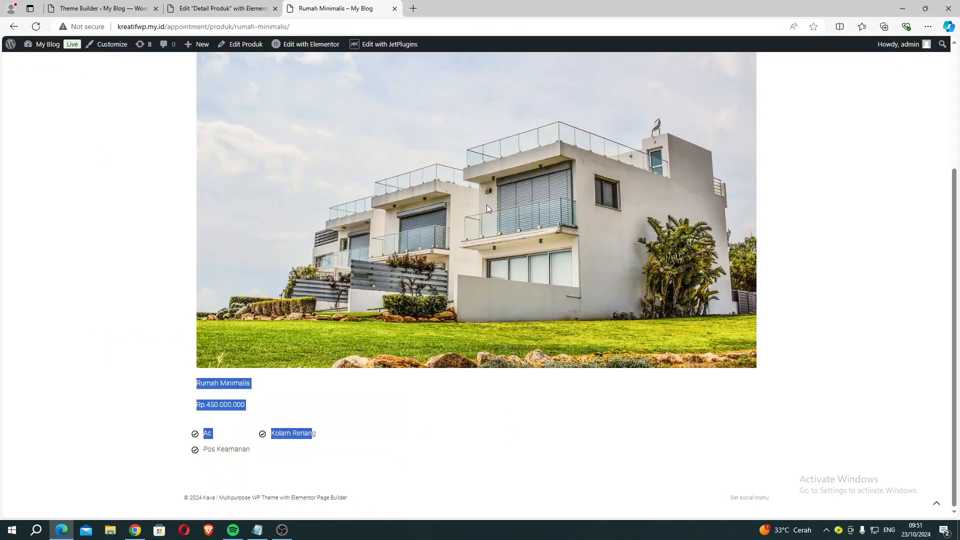
scroll(487, 205, up, 3)
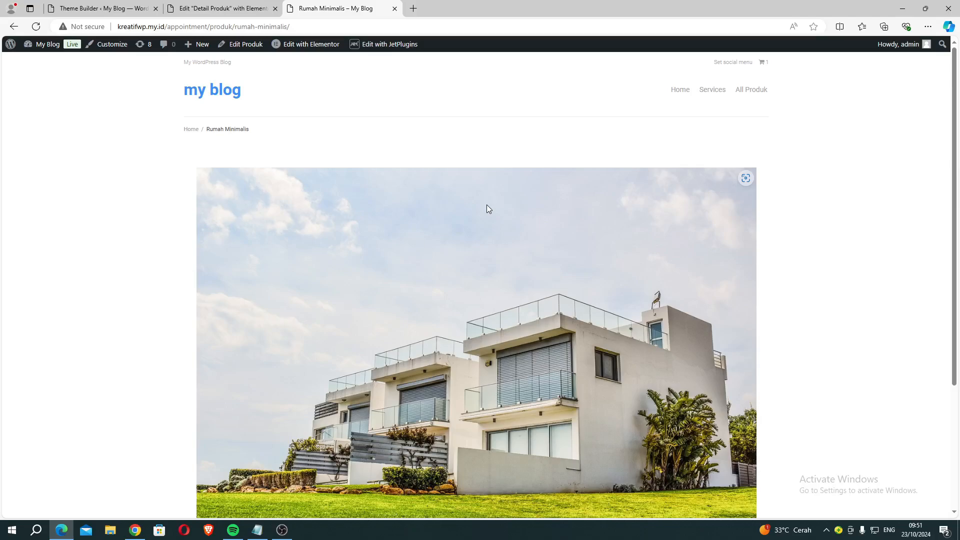
Step: Open davdigital.id in a new browser tab and look through the site's Jasa Website and Layanan offerings
click(413, 8)
text(da)
key(Return)
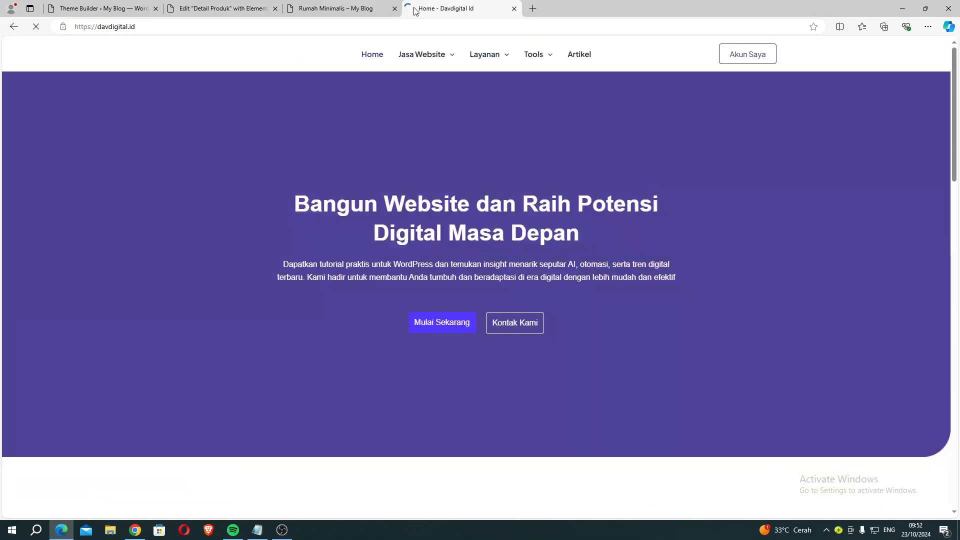
mouse_move(443, 54)
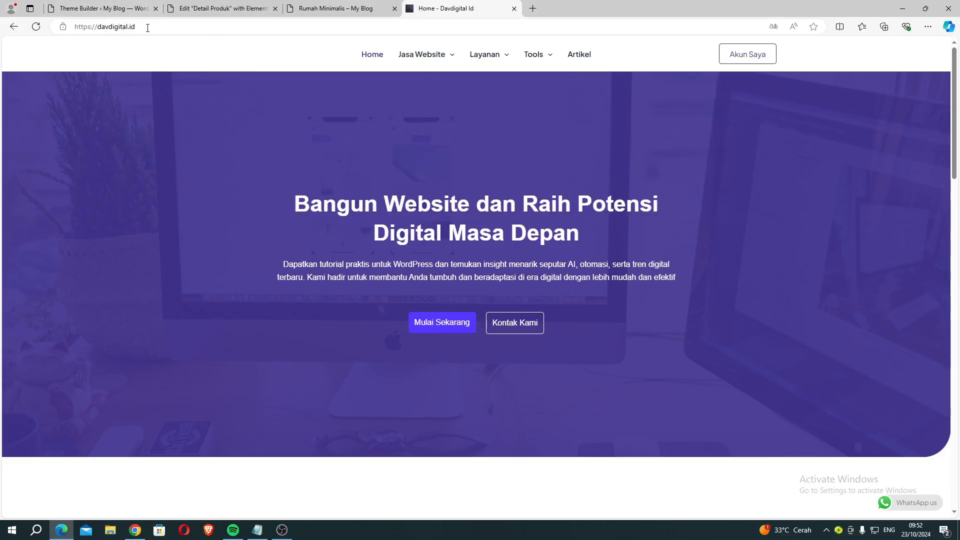
mouse_move(398, 64)
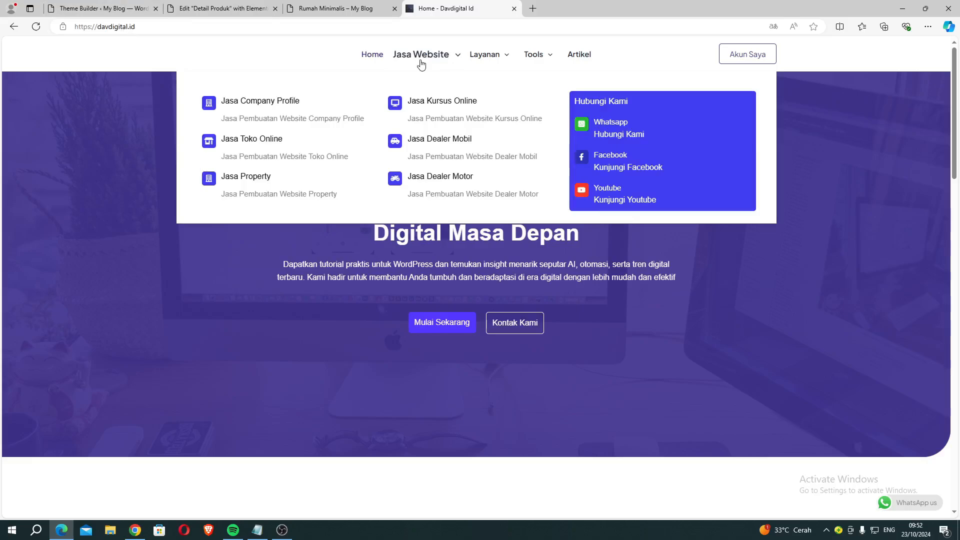
mouse_move(475, 61)
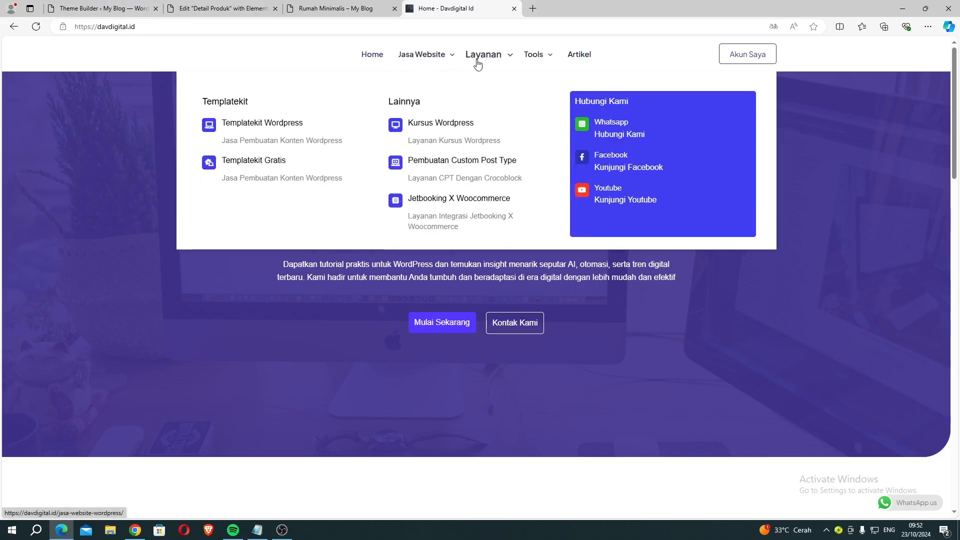